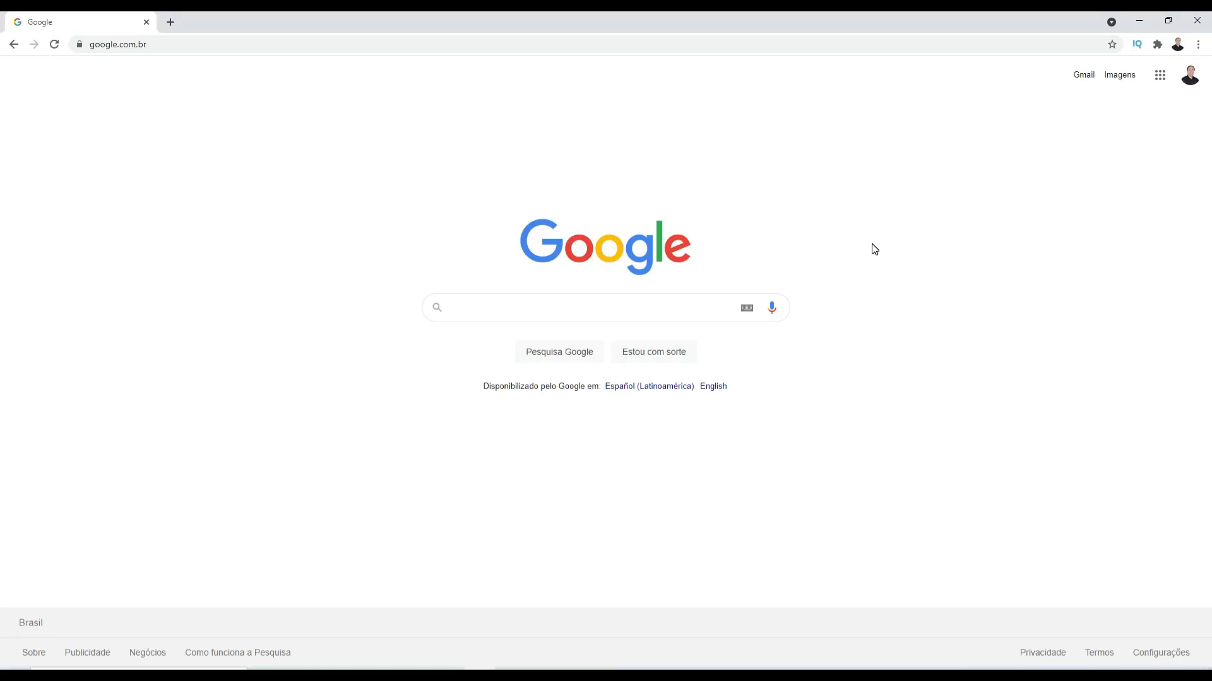
Step: Search Google for "receita federal"
{"action": "type", "text": "r"}
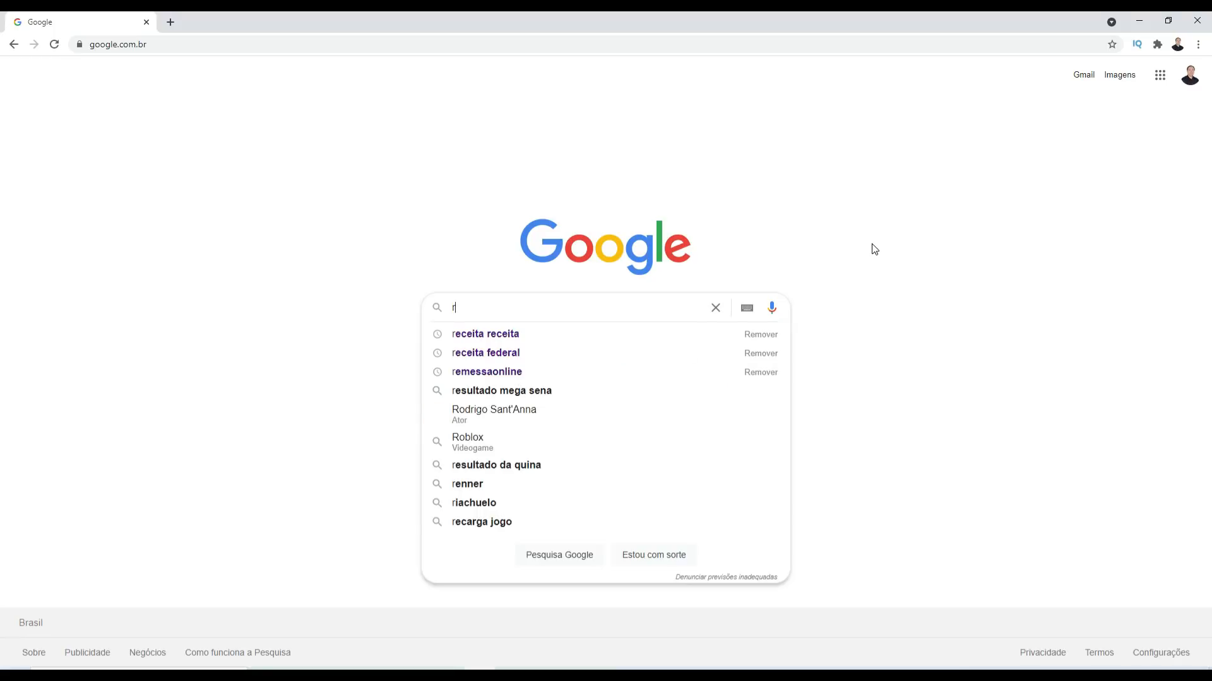
{"action": "type", "text": "eceit"}
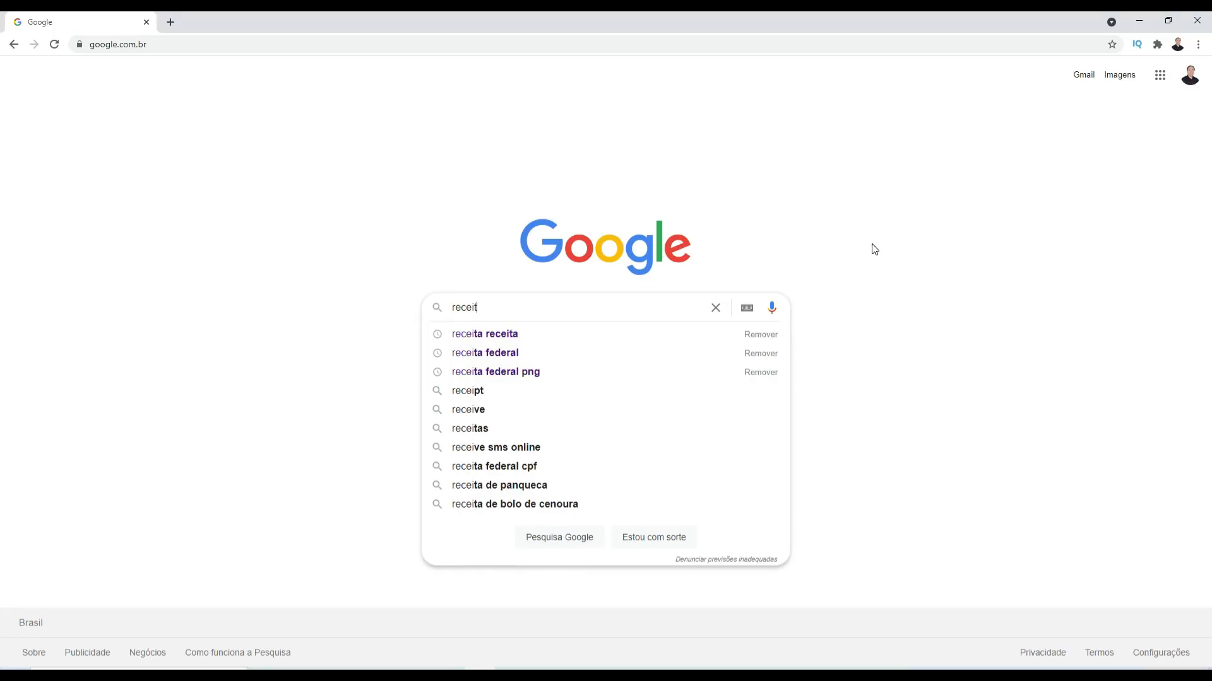
{"action": "type", "text": "a f"}
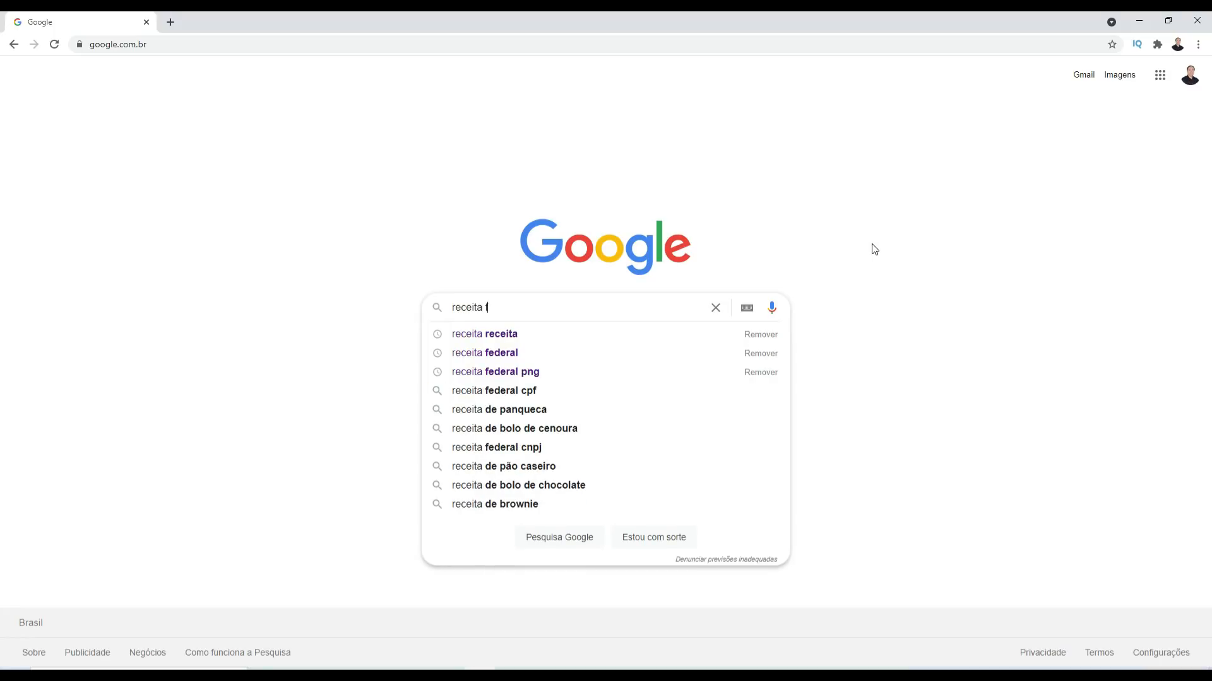
{"action": "type", "text": "ederal"}
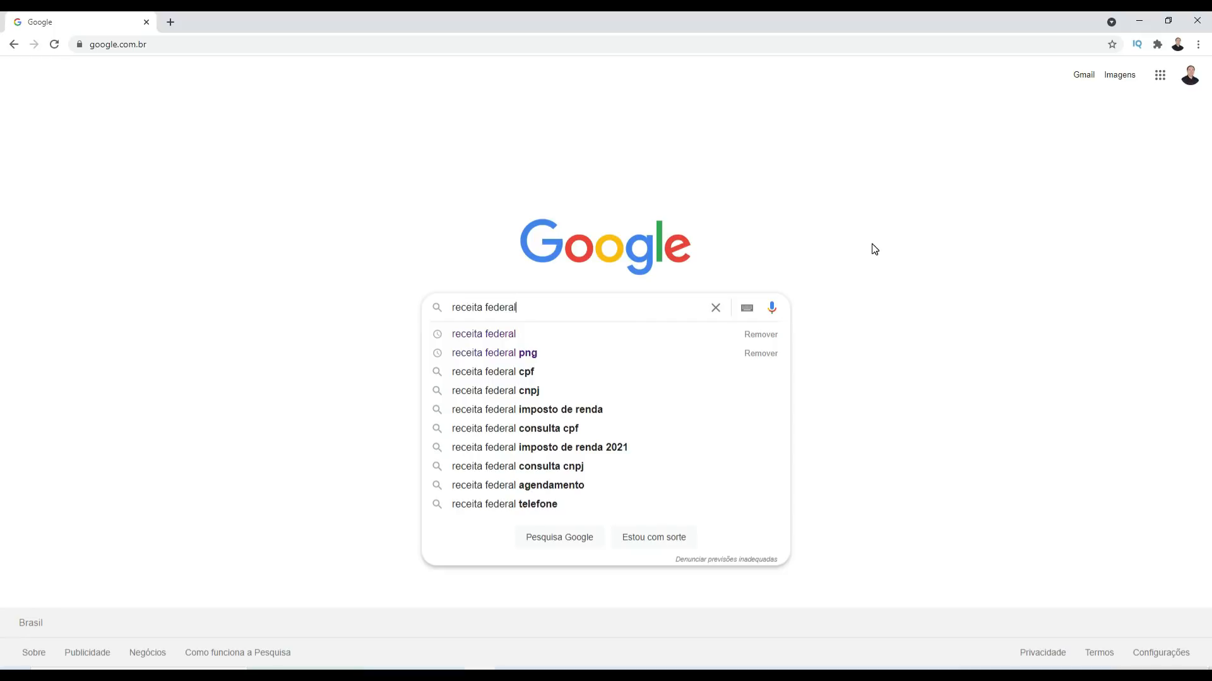
{"action": "key", "text": "Return"}
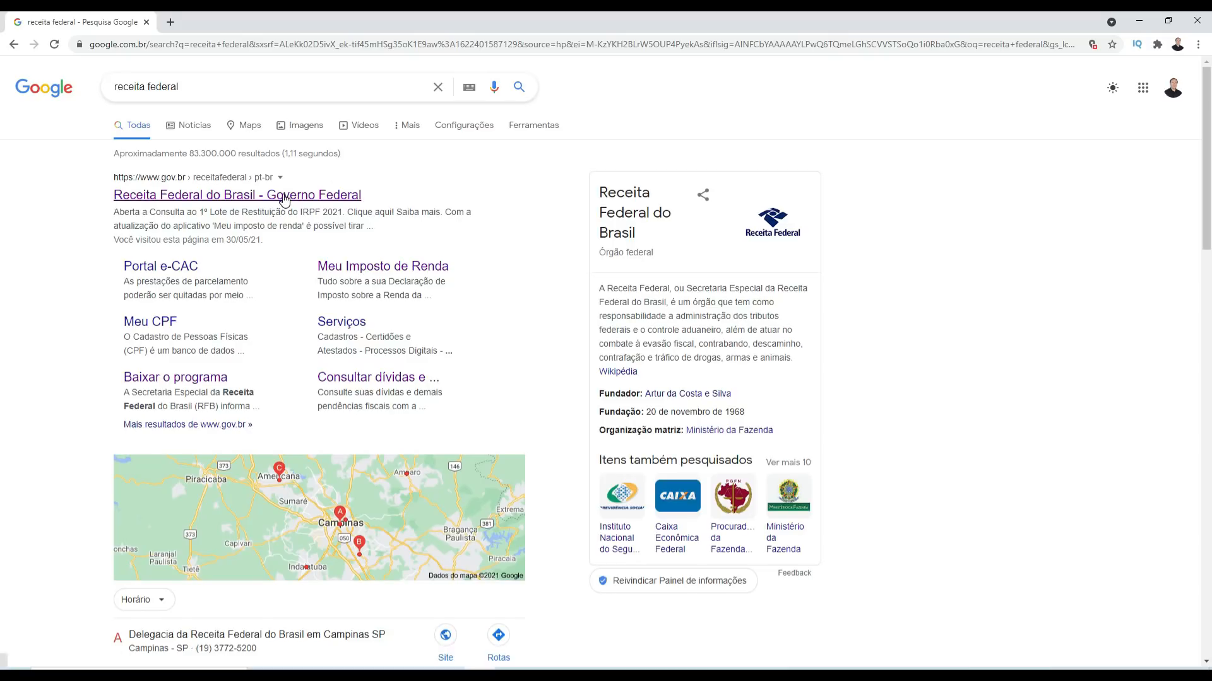
Step: Open the Receita Federal website and go to the program download page of its Meu Imposto de Renda section
{"action": "left_click", "coordinate": [283, 198]}
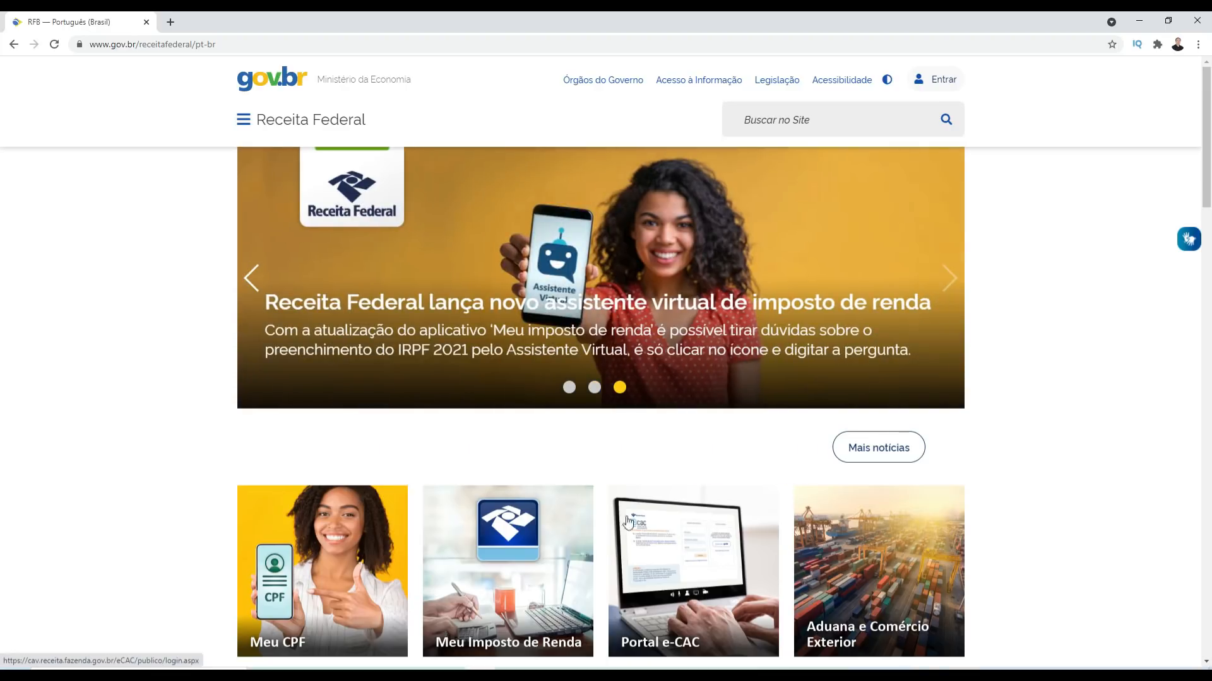
{"action": "left_click", "coordinate": [515, 555]}
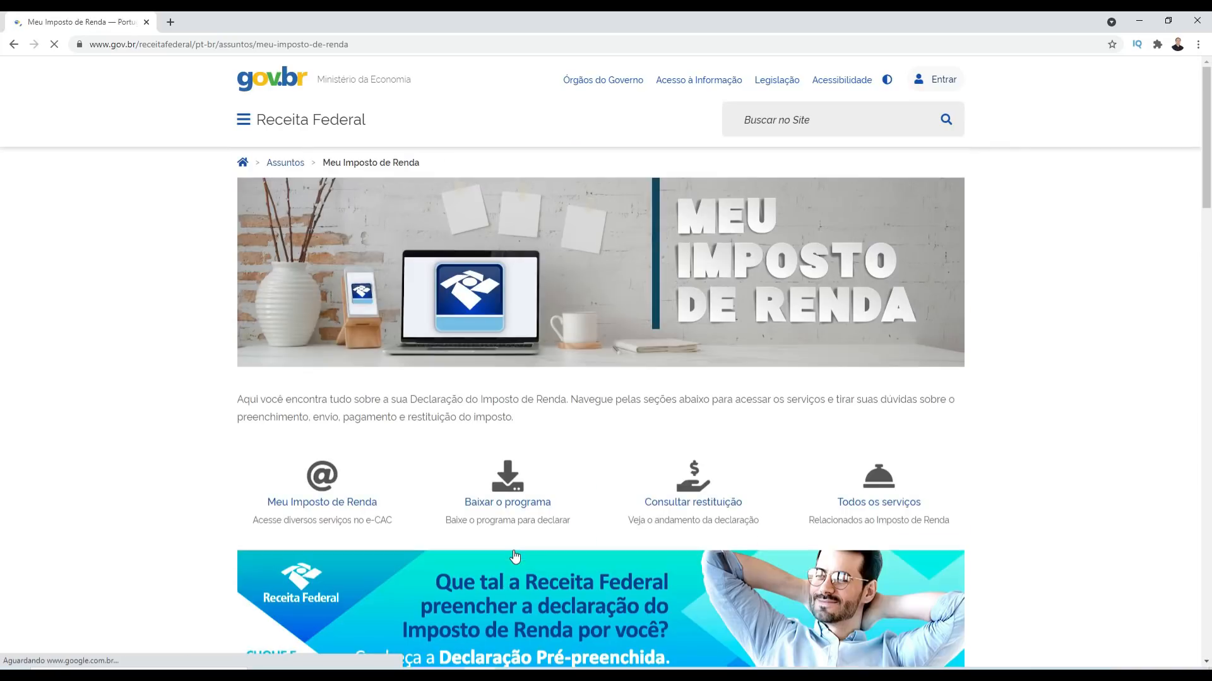
{"action": "left_click", "coordinate": [508, 490]}
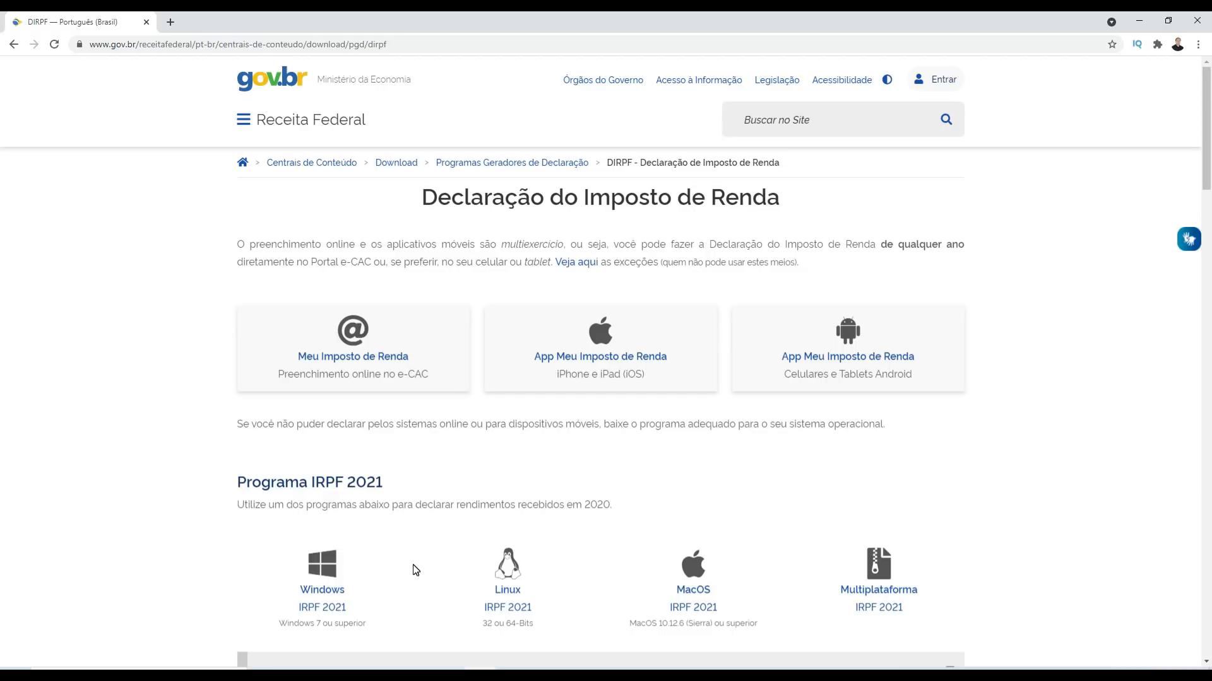
Step: Switch to the IRPF 2021 program and create a blank Declaração de Ajuste Anual with the taxpayer's CPF
{"action": "left_click", "coordinate": [1144, 25]}
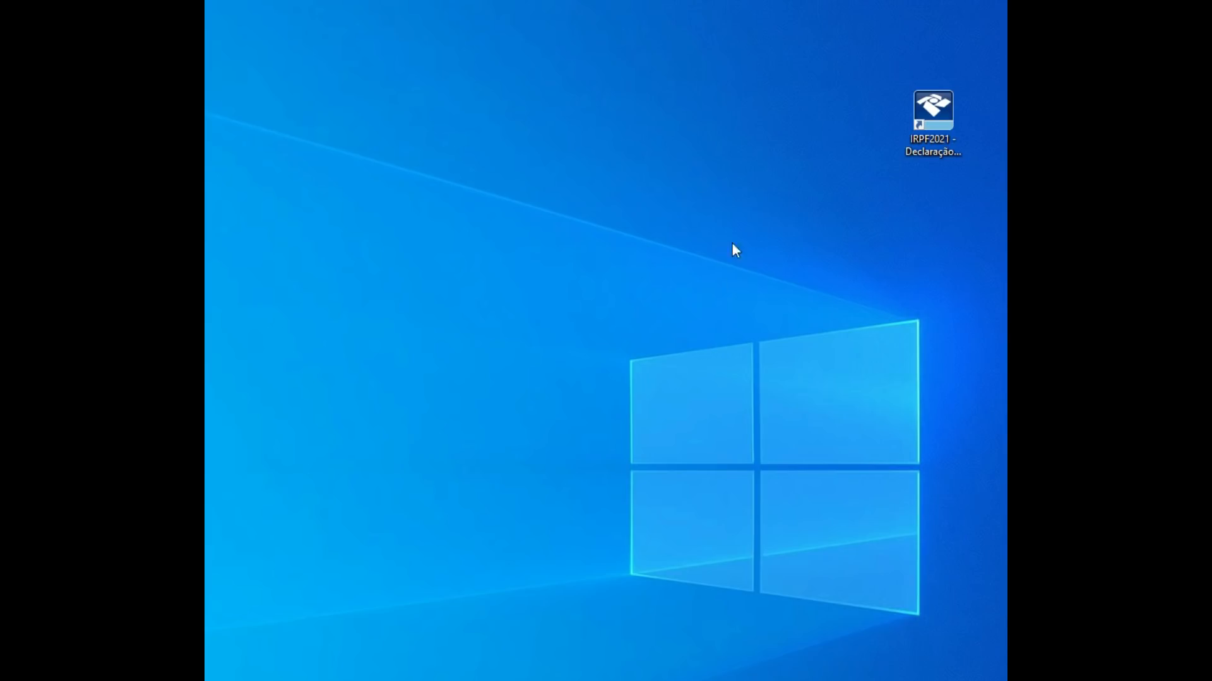
{"action": "double_click", "coordinate": [933, 131]}
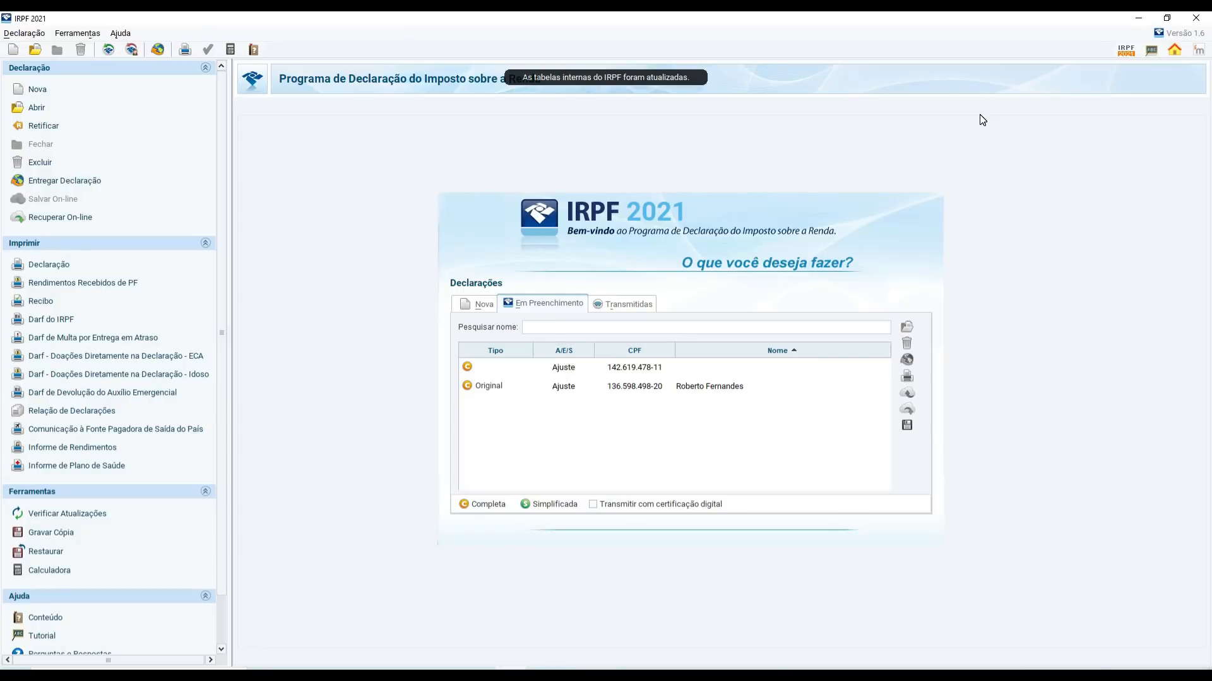
{"action": "left_click", "coordinate": [479, 305]}
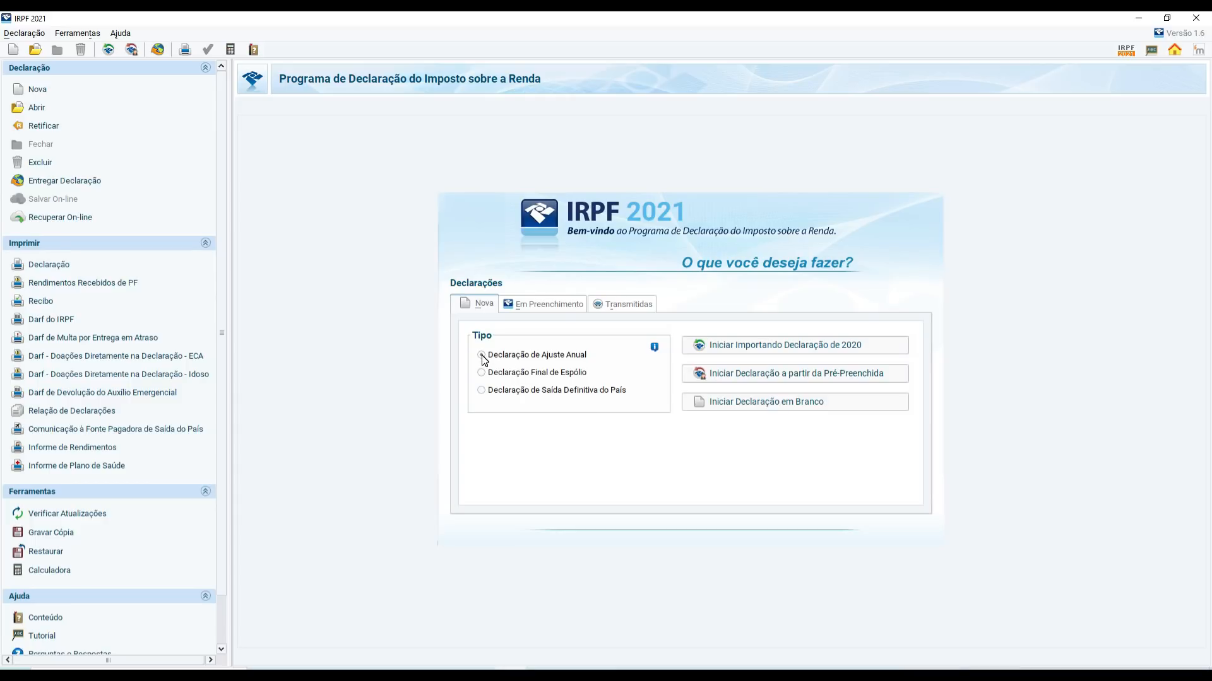
{"action": "left_click", "coordinate": [762, 404]}
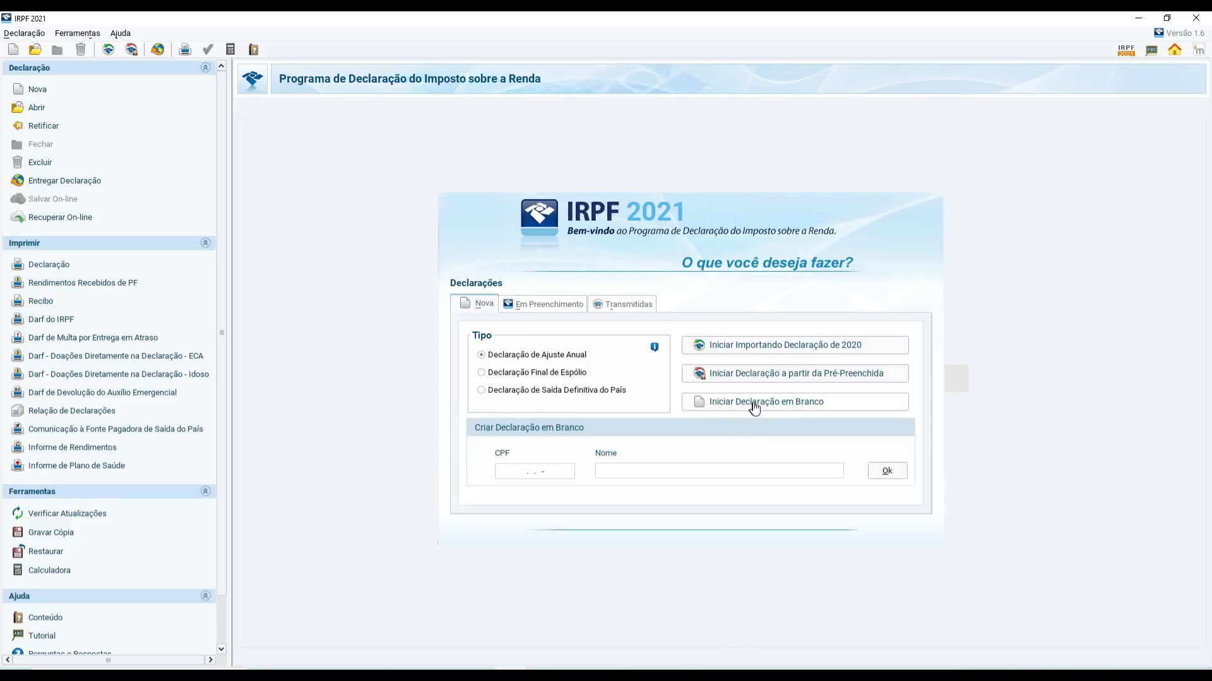
{"action": "left_click", "coordinate": [529, 473]}
{"action": "left_click", "coordinate": [884, 473]}
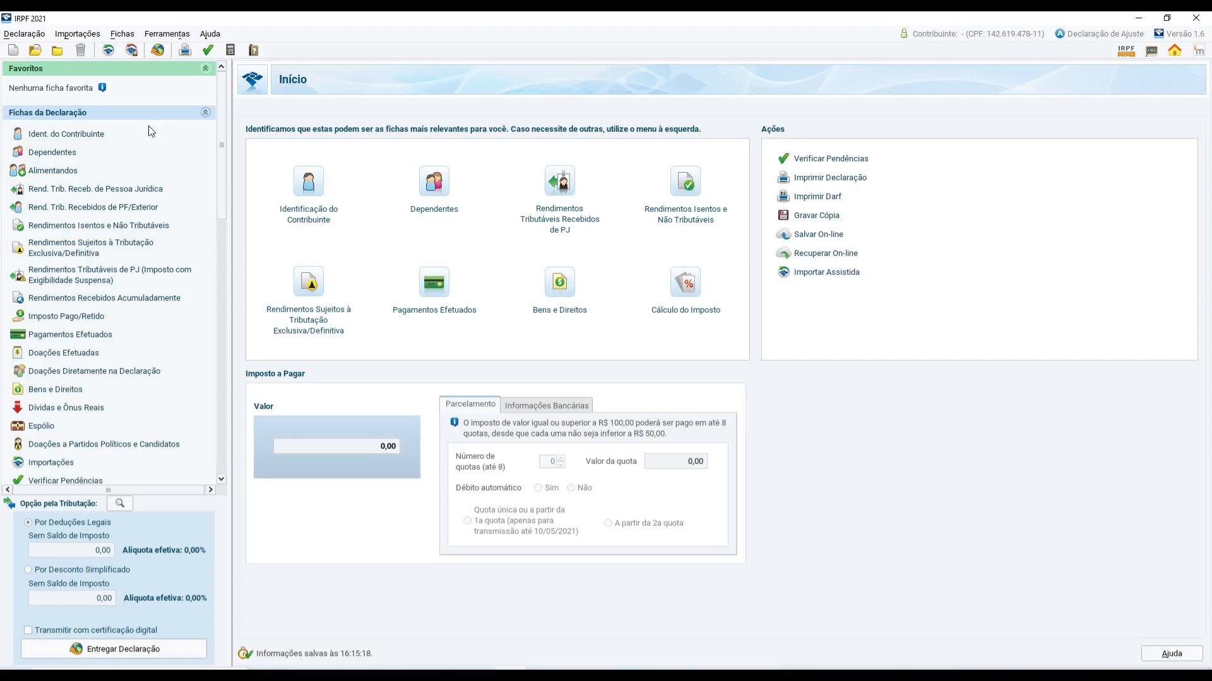
Step: In the taxpayer identification form, choose Declaração de Ajuste Anual Original and enter the taxpayer's full name and date of birth
{"action": "left_click", "coordinate": [72, 137]}
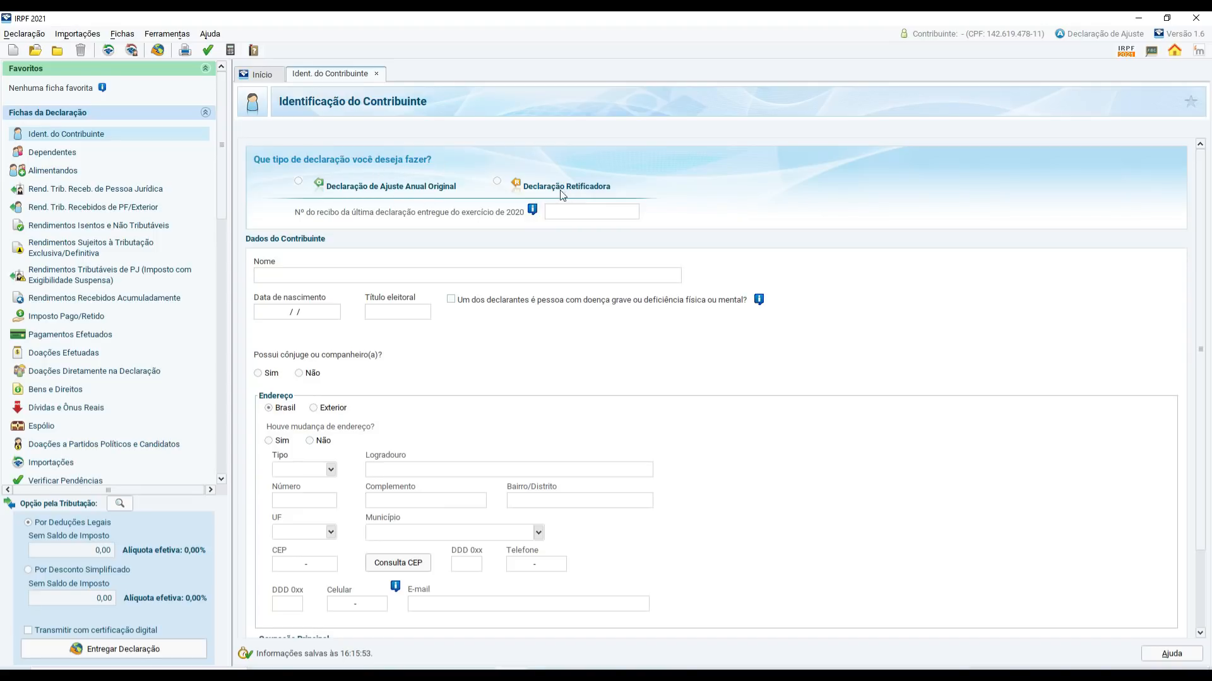
{"action": "left_click", "coordinate": [298, 182]}
{"action": "left_click", "coordinate": [401, 277]}
{"action": "type", "text": "Joao da Silva"}
{"action": "left_click", "coordinate": [282, 316]}
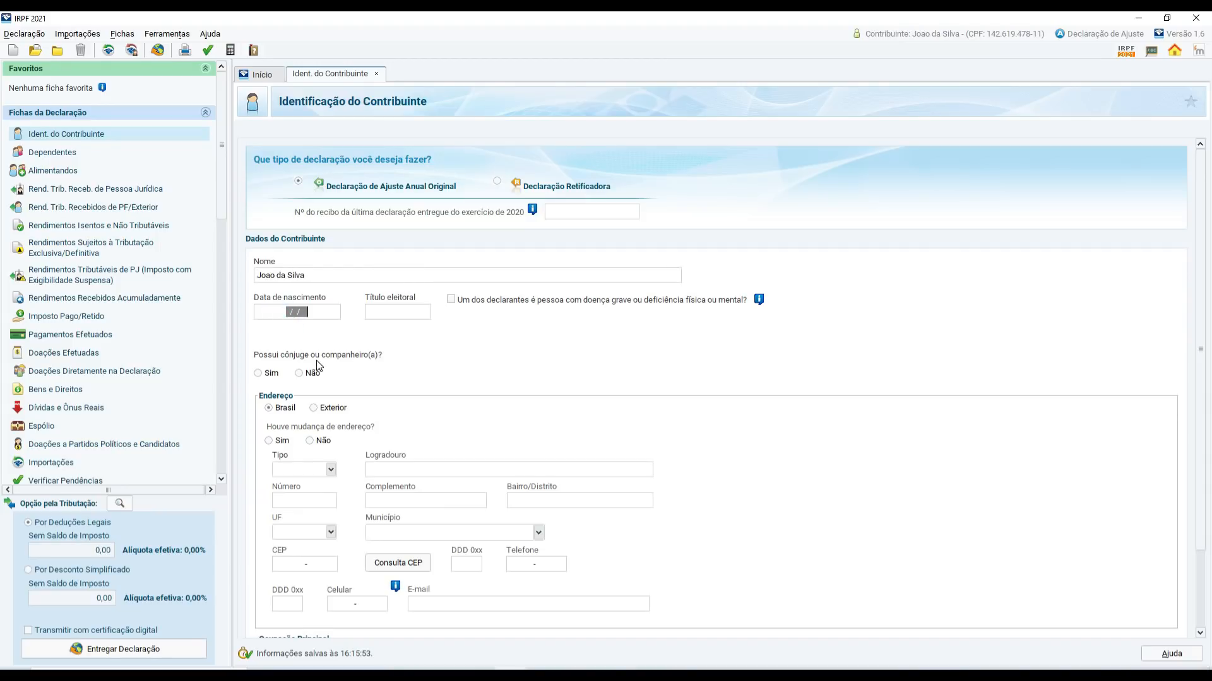
{"action": "type", "text": "09081980"}
Step: Leave the voter registration number blank and answer Sim to having a spouse or partner
{"action": "left_click", "coordinate": [408, 310]}
{"action": "scroll", "coordinate": [389, 351], "scroll_direction": "down", "scroll_amount": 3}
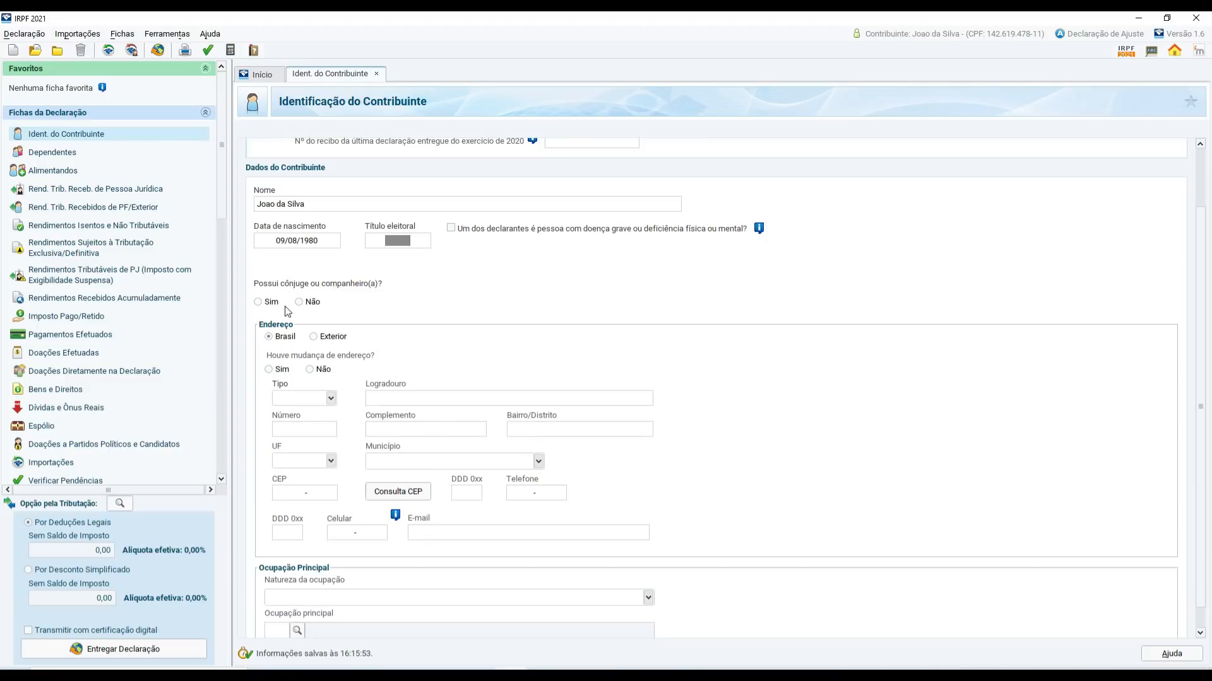
{"action": "left_click", "coordinate": [258, 304]}
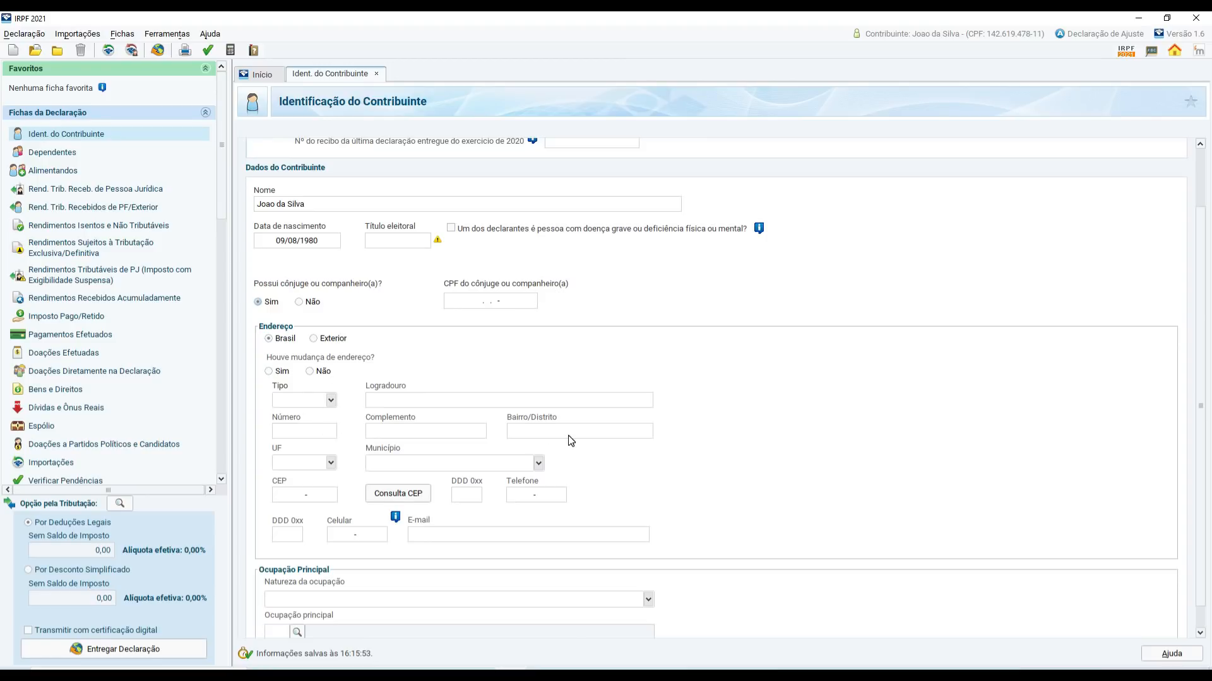
Step: Examine the street type options and the street, number and complement fields of the taxpayer's address section
{"action": "left_click", "coordinate": [331, 400]}
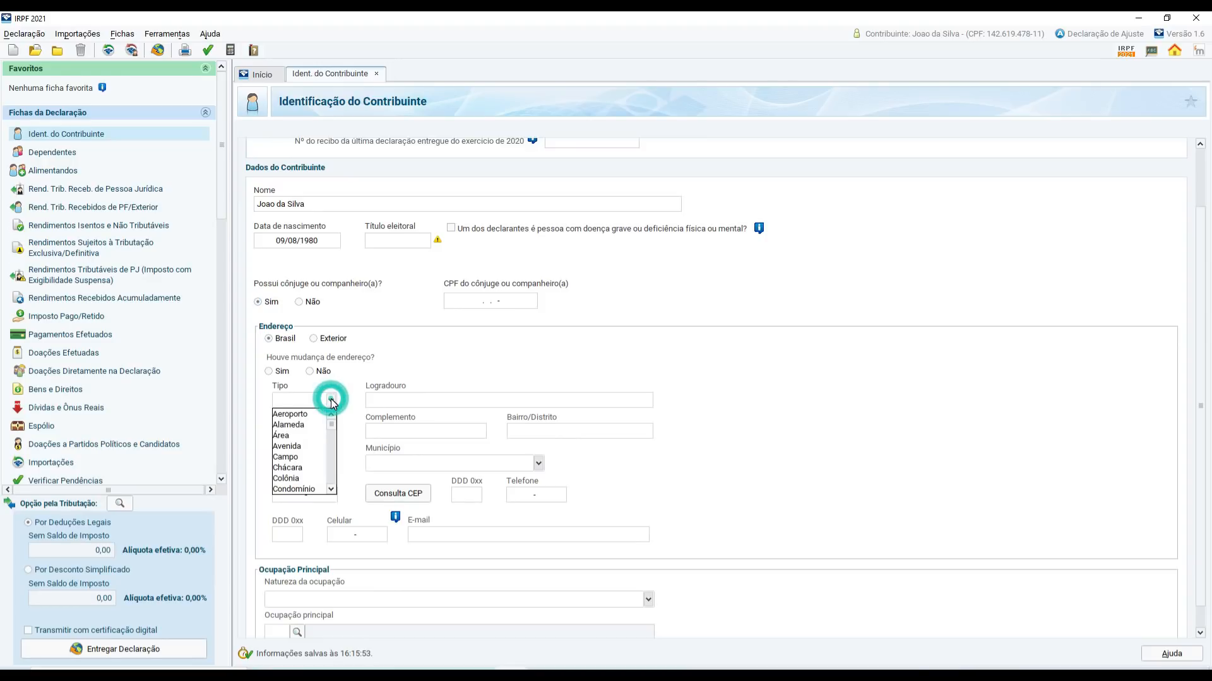
{"action": "left_click", "coordinate": [331, 400]}
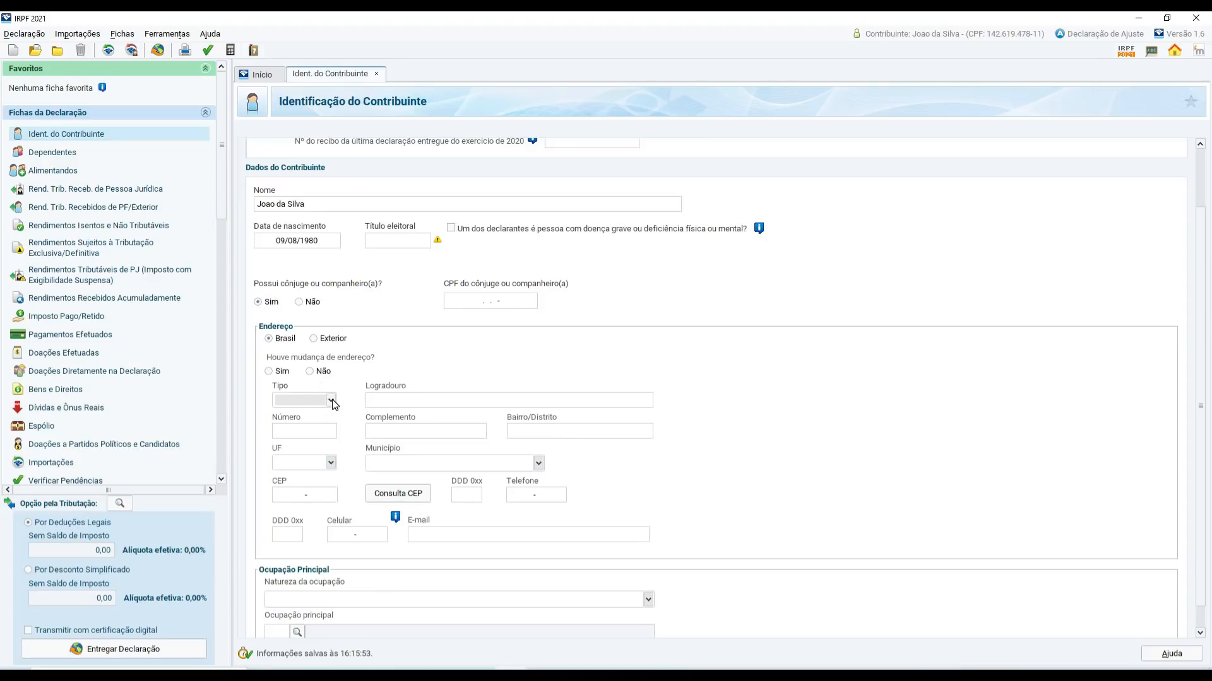
{"action": "left_click", "coordinate": [331, 400]}
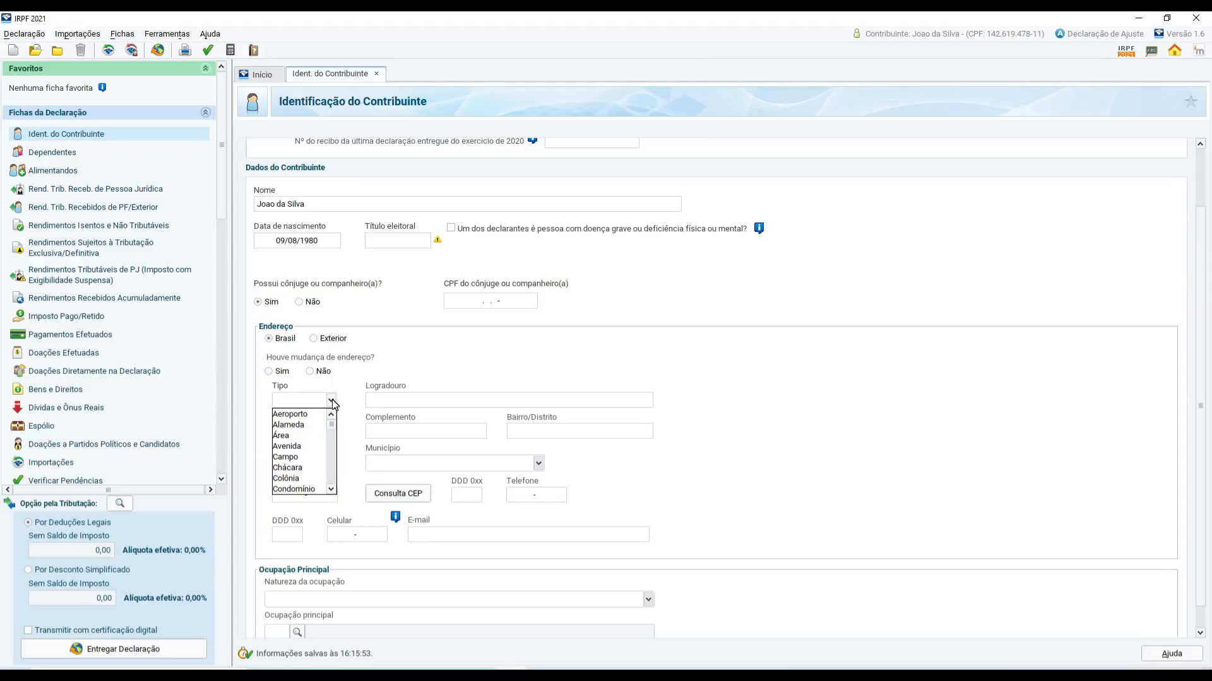
{"action": "left_click", "coordinate": [419, 399]}
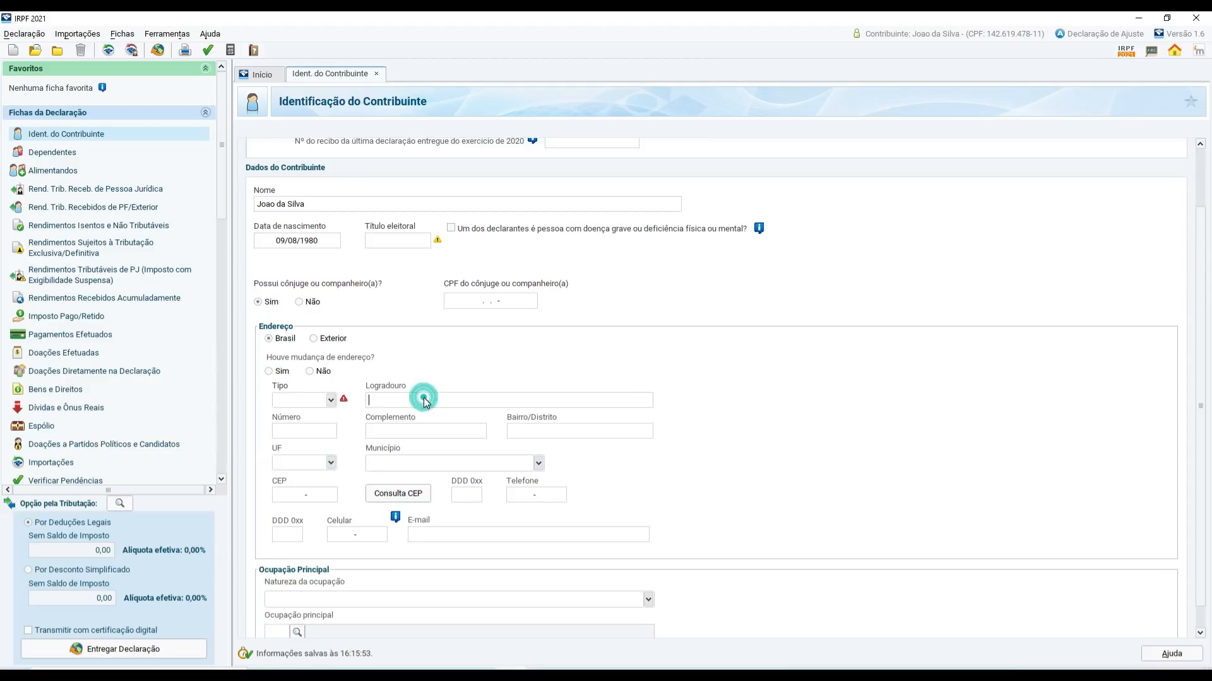
{"action": "left_click", "coordinate": [308, 429]}
{"action": "left_click", "coordinate": [424, 431]}
Step: Set the occupation nature to 01 - Empregado de empresa do setor privado and the main occupation to 294 - Professor do ensino superior
{"action": "left_click_drag", "start_coordinate": [1203, 233], "coordinate": [1197, 298]}
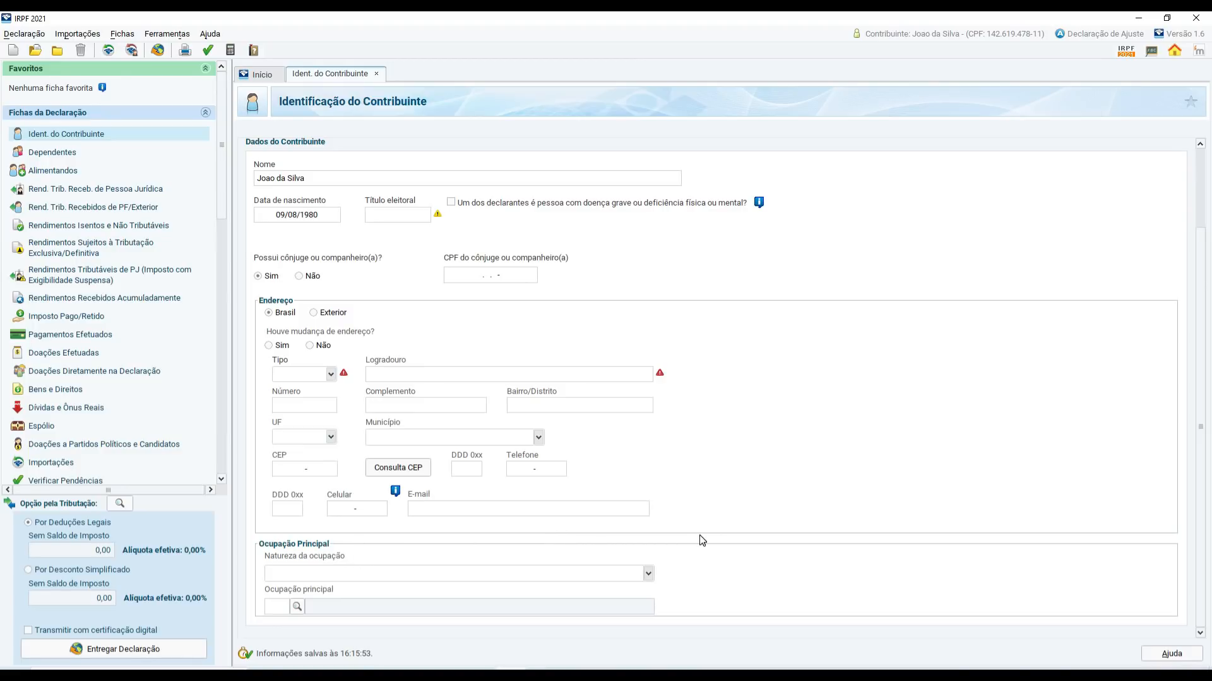
{"action": "left_click", "coordinate": [649, 574]}
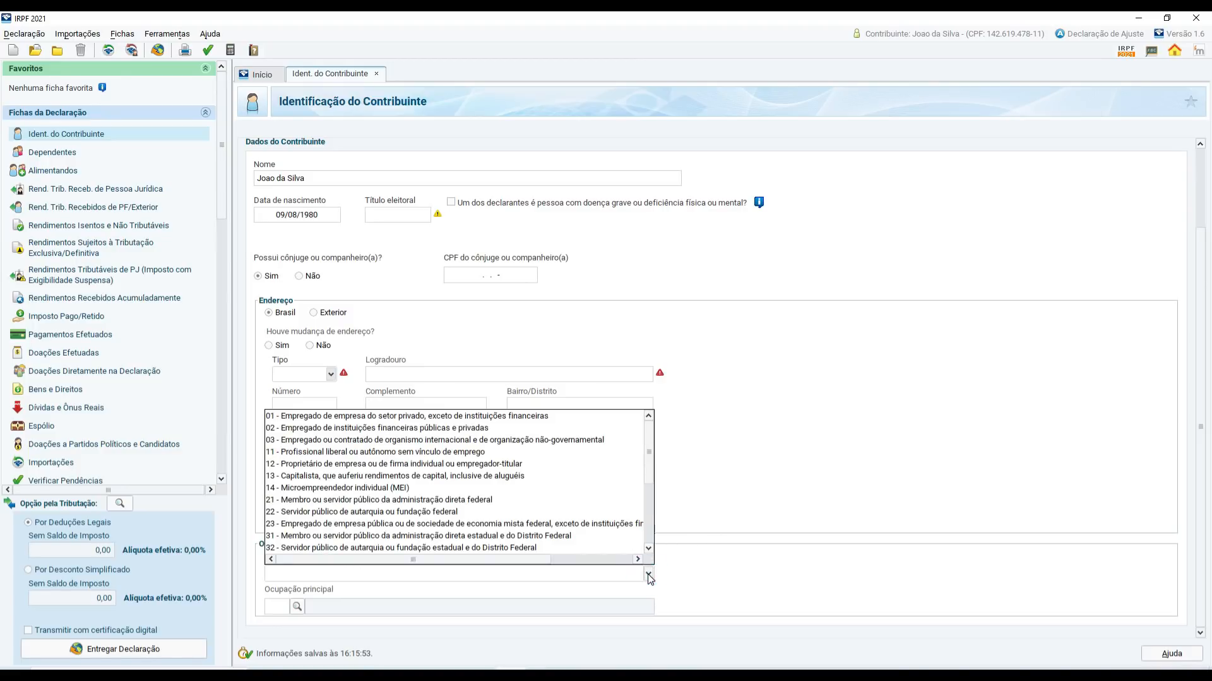
{"action": "left_click", "coordinate": [427, 416]}
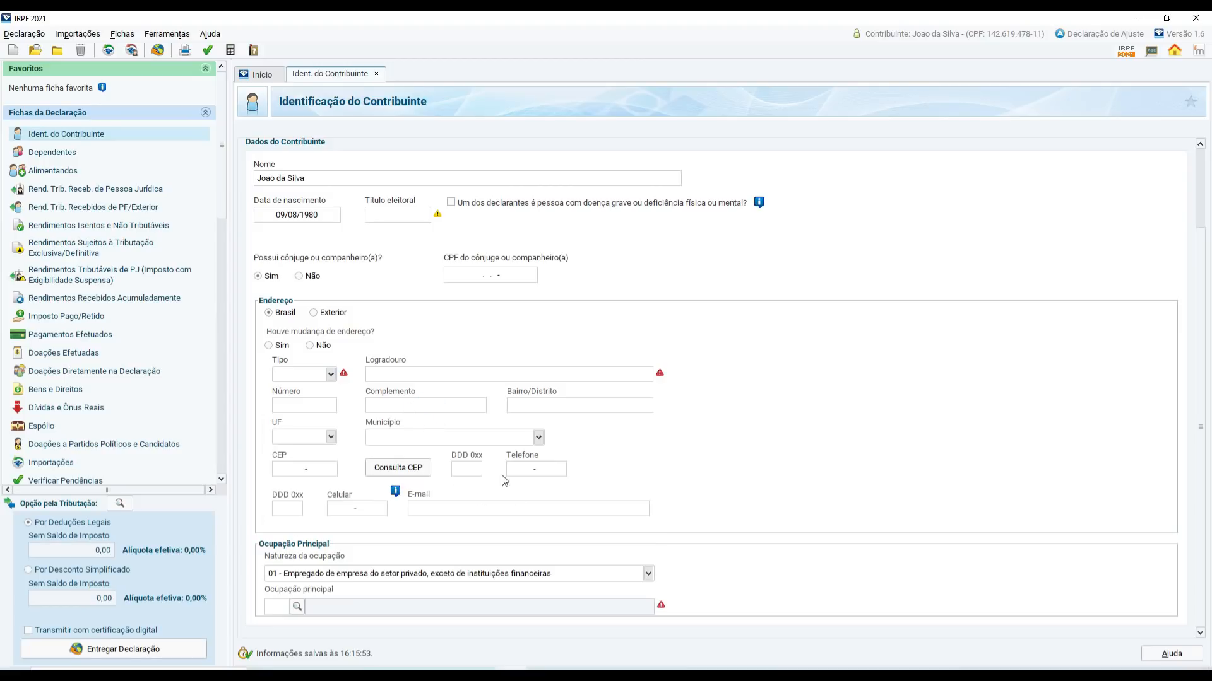
{"action": "left_click", "coordinate": [297, 607]}
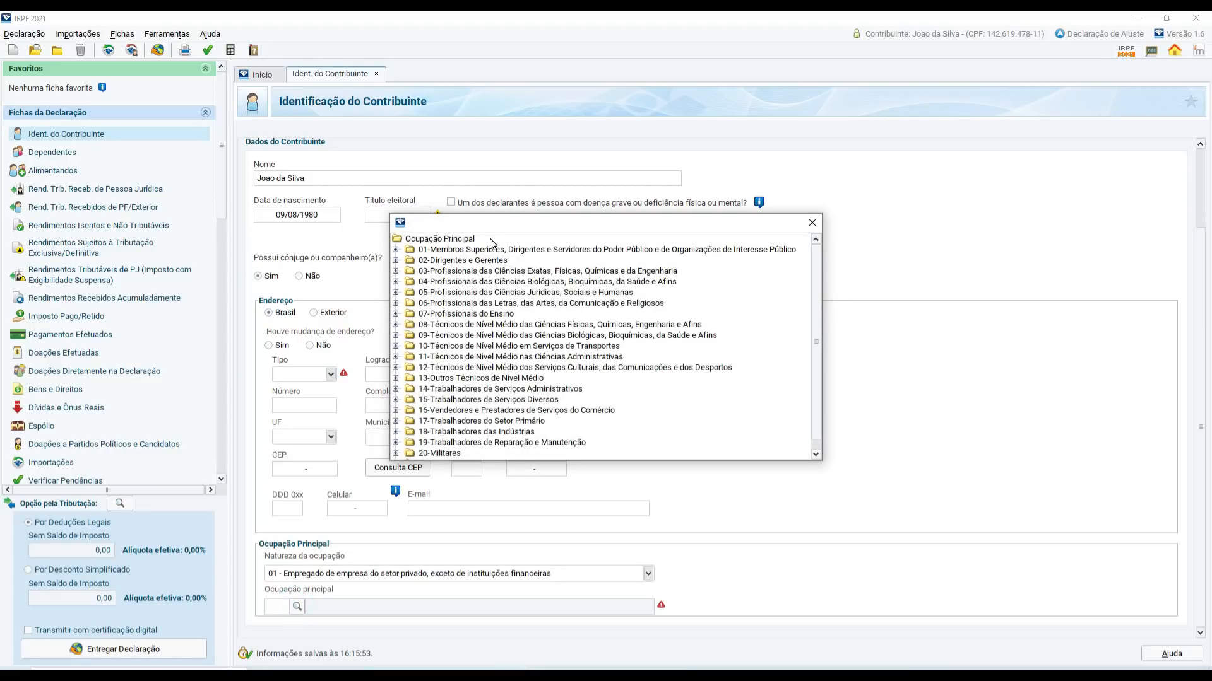
{"action": "double_click", "coordinate": [503, 313]}
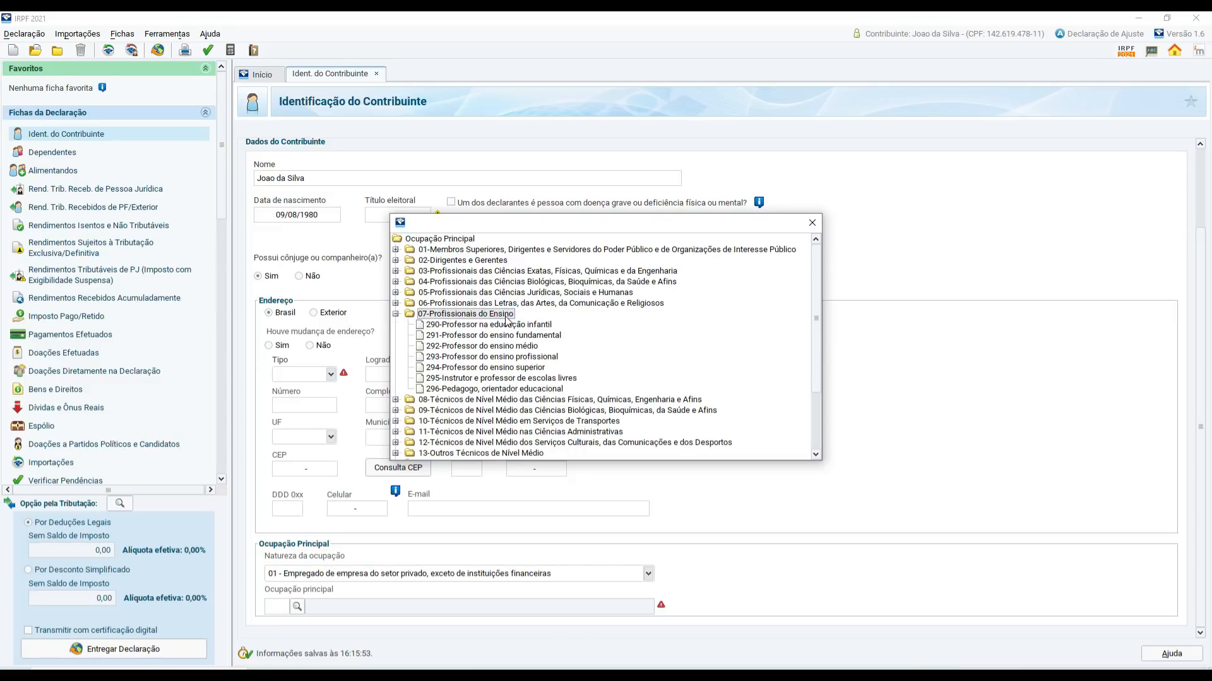
{"action": "double_click", "coordinate": [498, 369]}
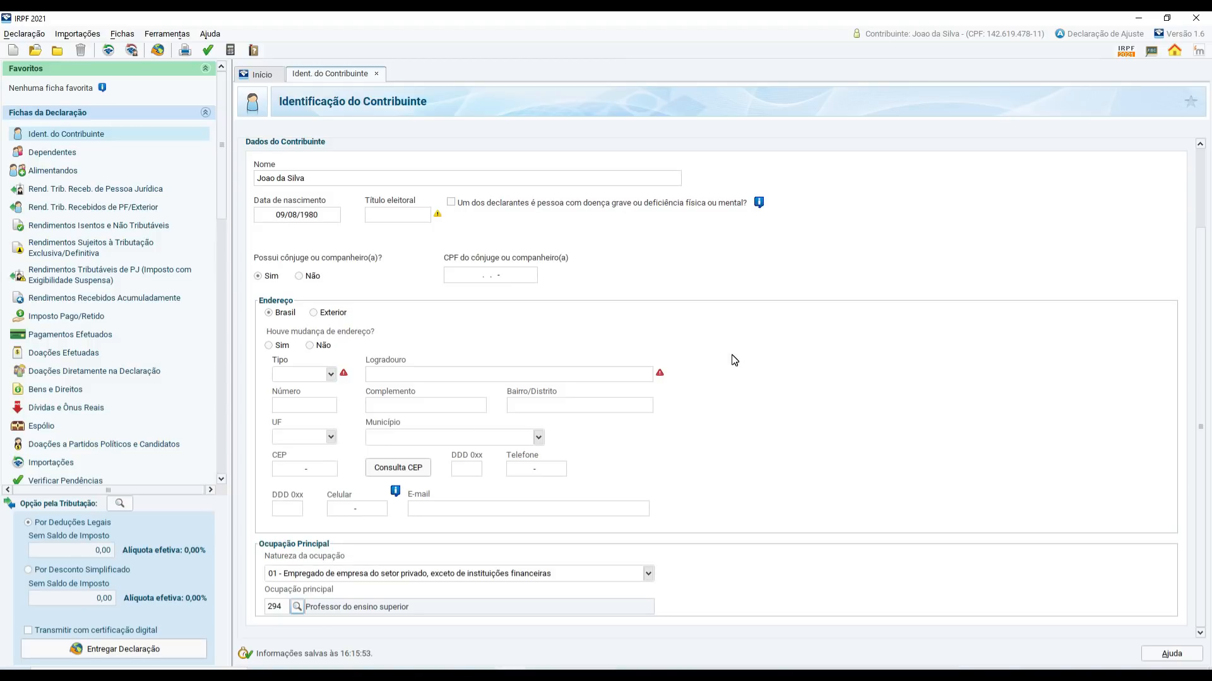
Step: Add a dependent of type 21 - Filho(a) ou enteado(a) até 21 anos, entering only the dependent's full name
{"action": "left_click", "coordinate": [52, 153]}
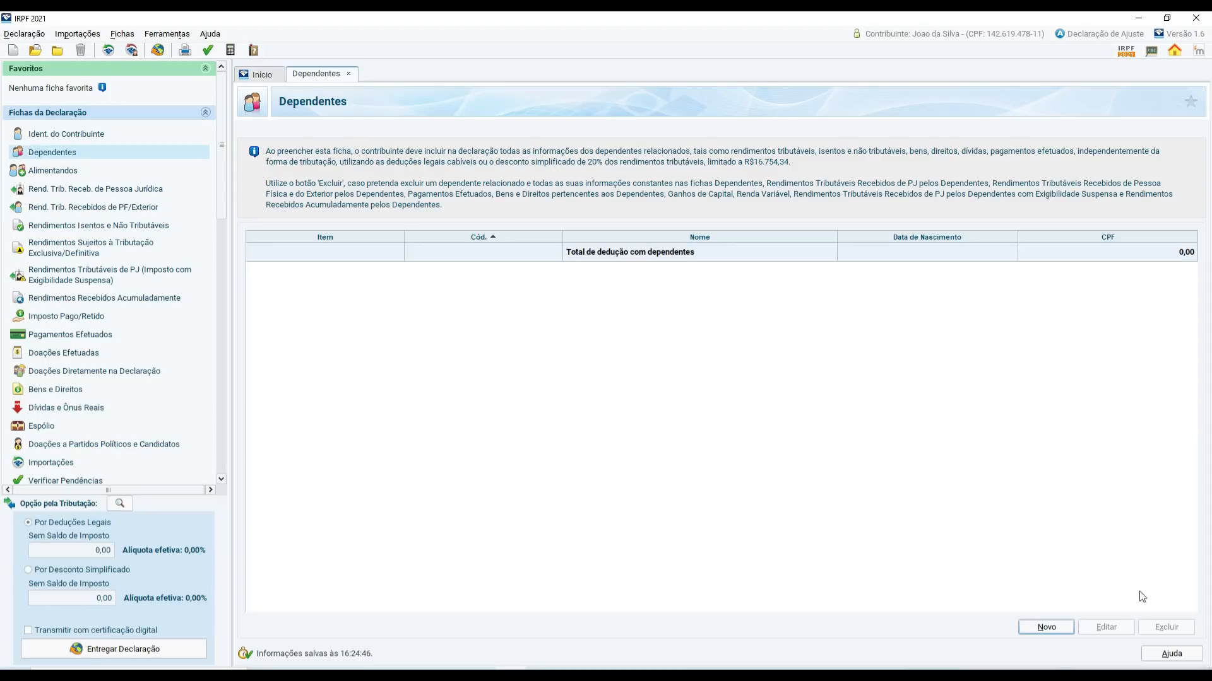
{"action": "left_click", "coordinate": [1048, 626]}
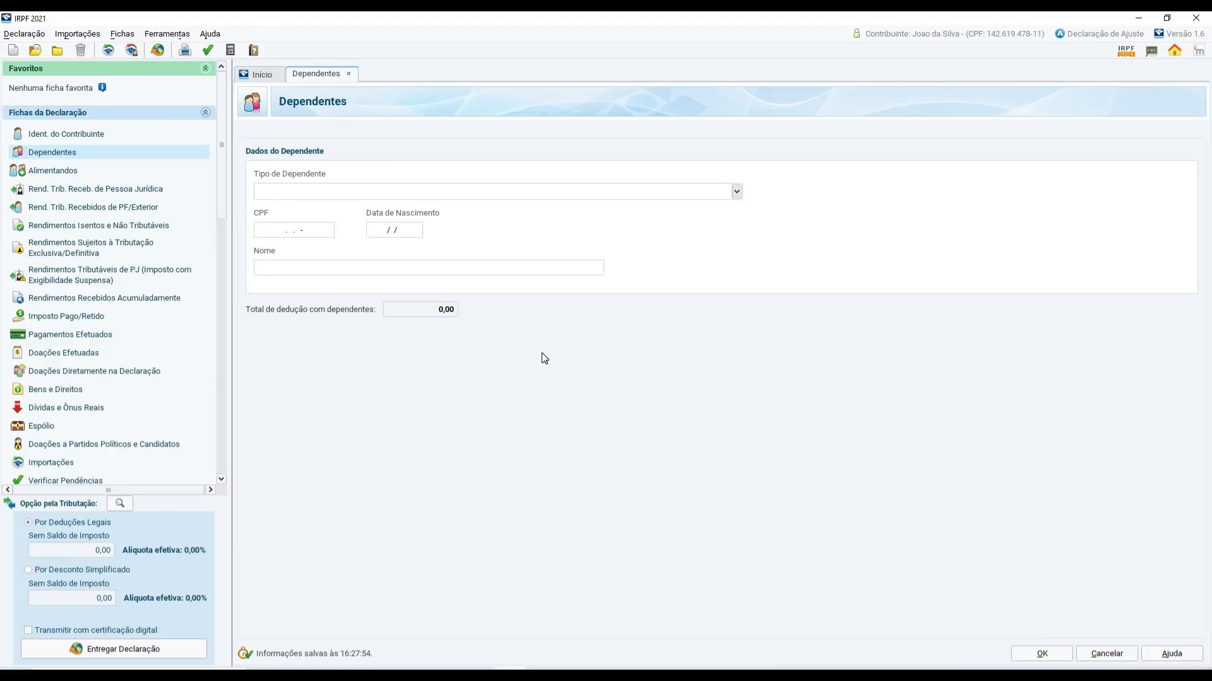
{"action": "left_click", "coordinate": [736, 192]}
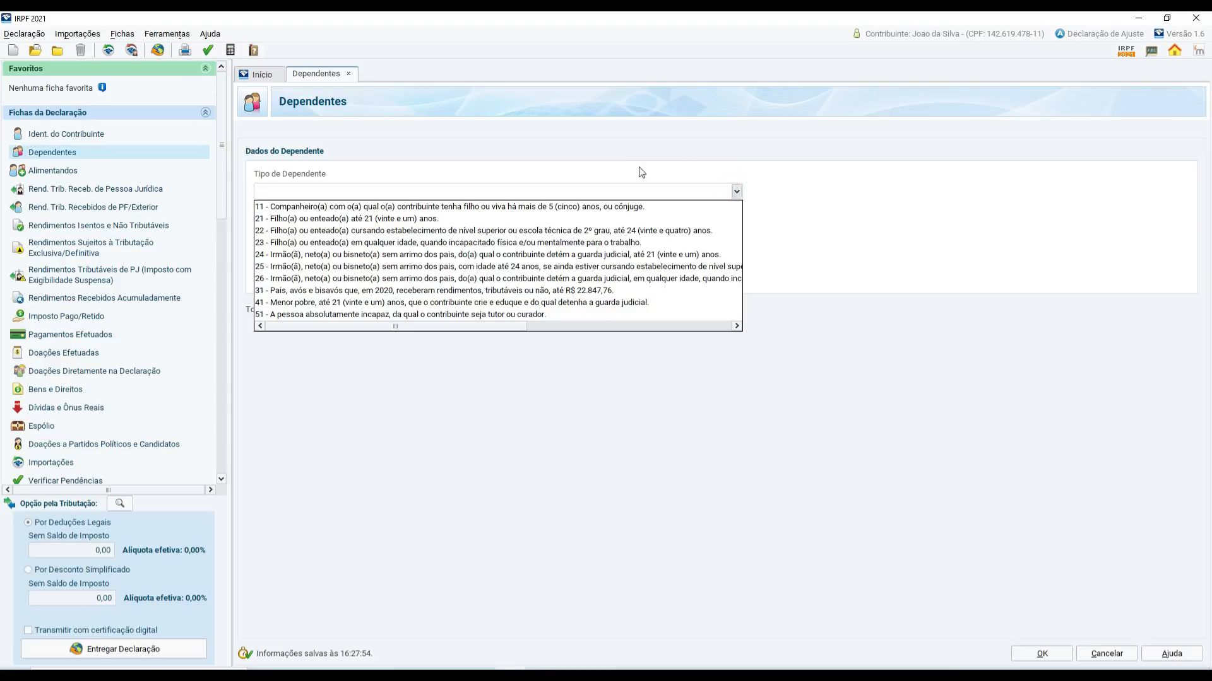
{"action": "left_click", "coordinate": [373, 219]}
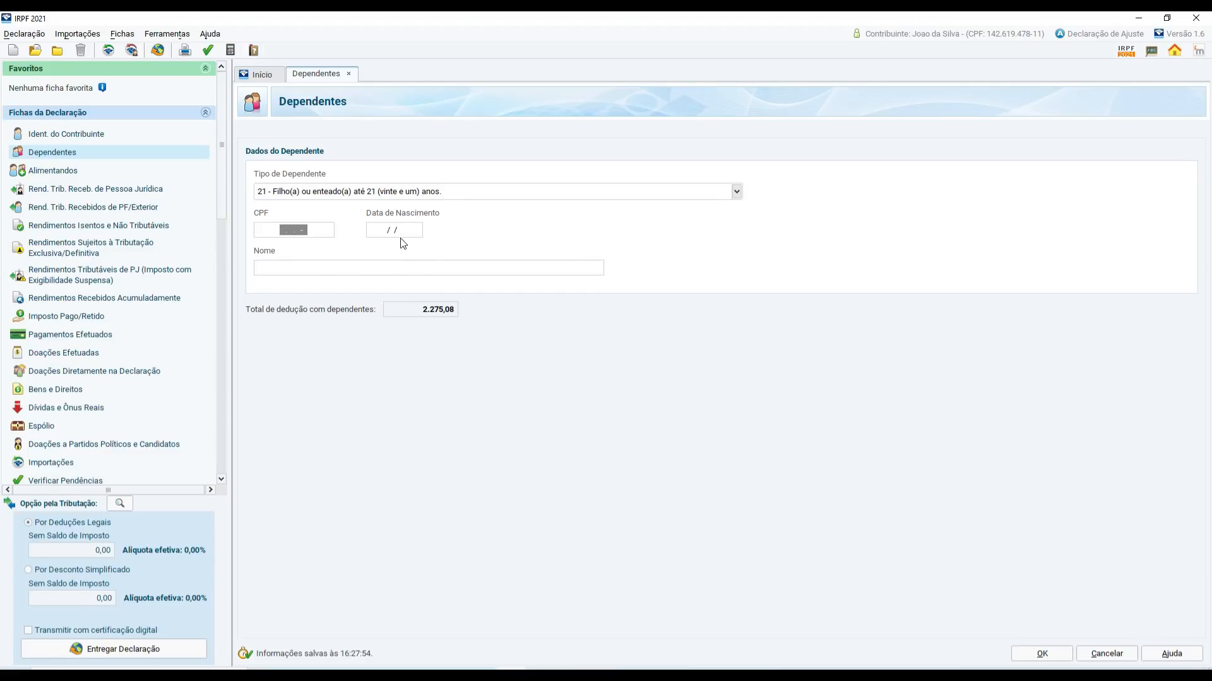
{"action": "left_click", "coordinate": [334, 272]}
{"action": "type", "text": "Daniel da Silv"}
{"action": "left_click", "coordinate": [1050, 651]}
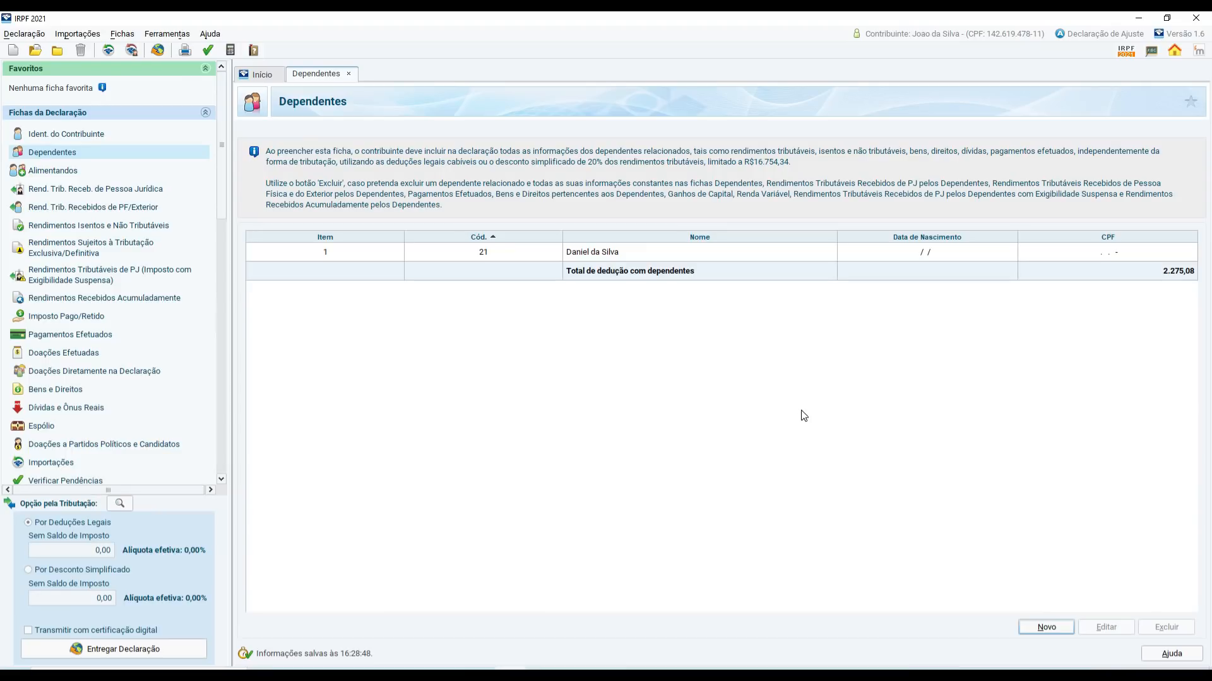
Step: Open a new record in the Alimentandos form to view the data it requires
{"action": "left_click", "coordinate": [63, 174]}
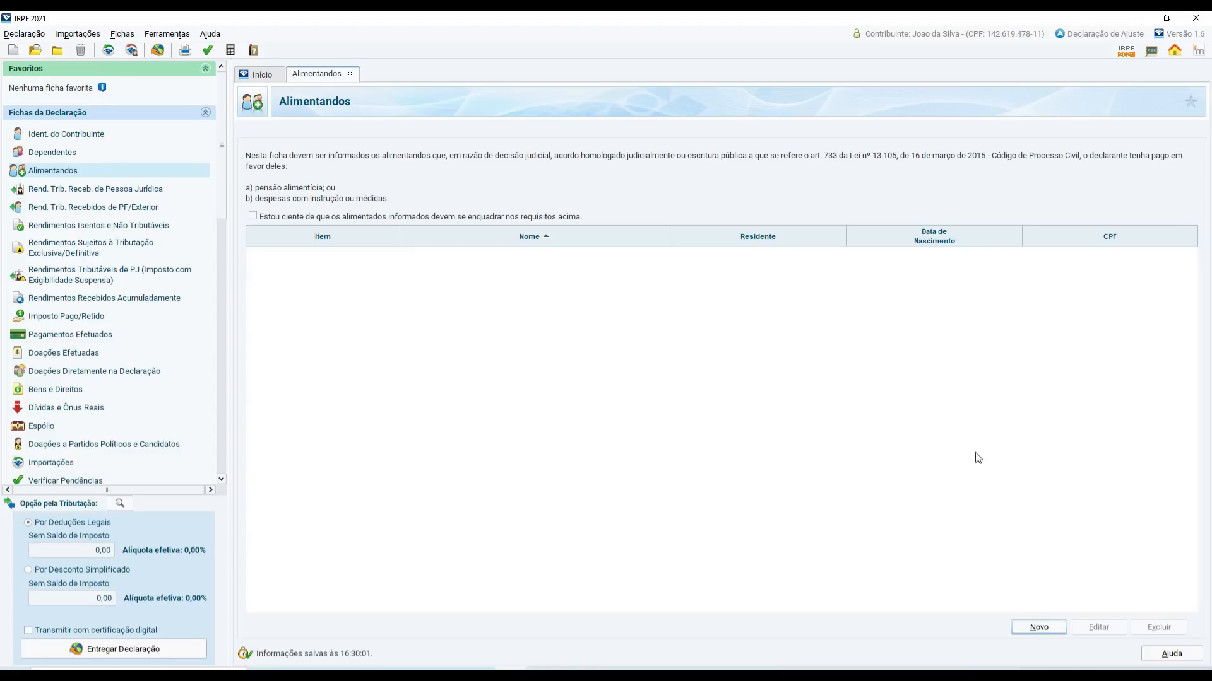
{"action": "left_click", "coordinate": [1038, 628]}
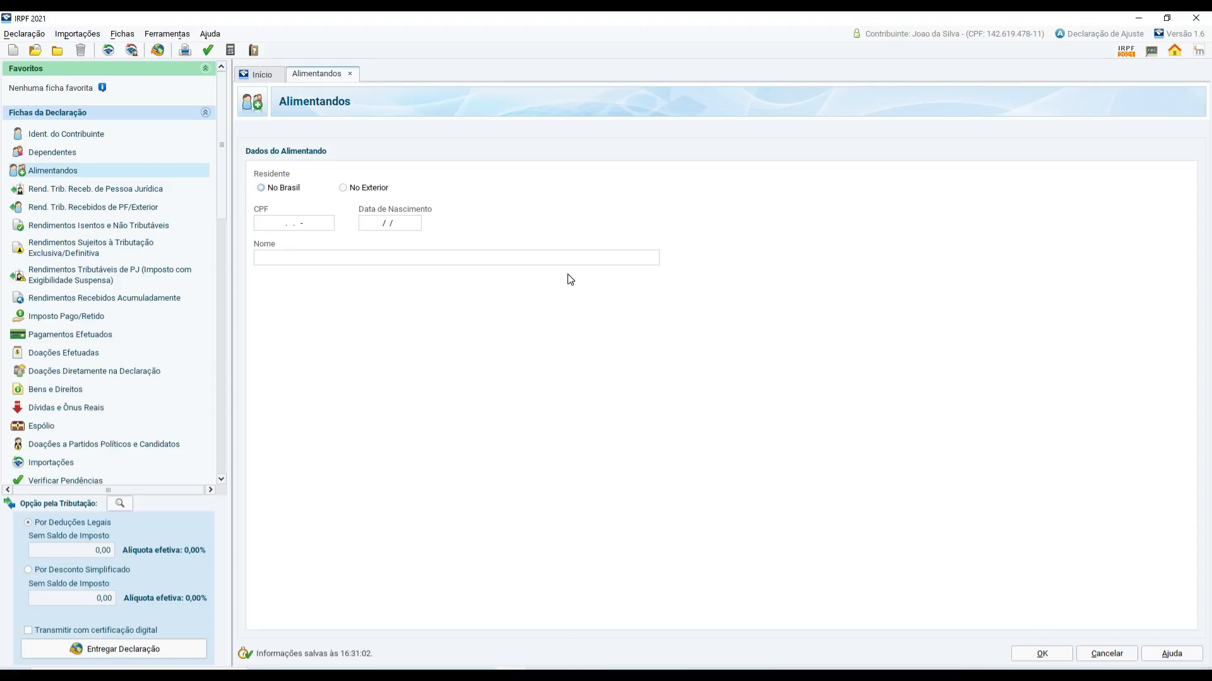
Step: Add a blank payer record for the taxpayer (Titular) in Rend. Trib. Receb. de Pessoa Jurídica, after viewing the Dependentes section
{"action": "left_click", "coordinate": [89, 191]}
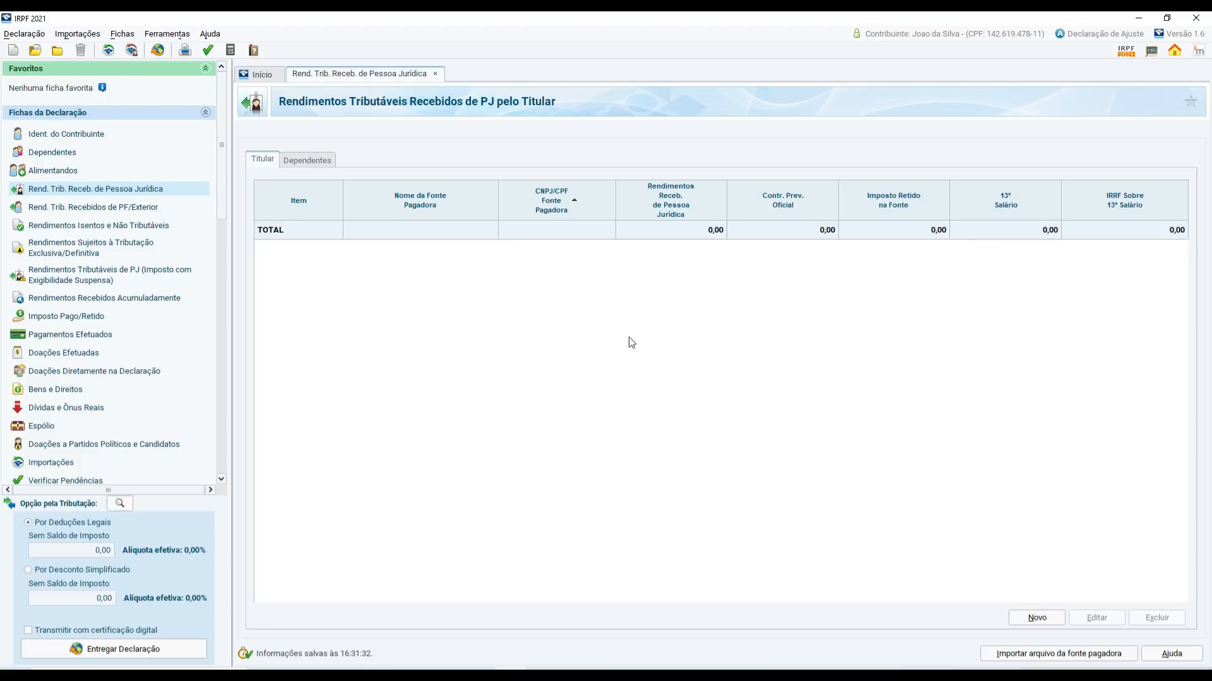
{"action": "left_click", "coordinate": [309, 160]}
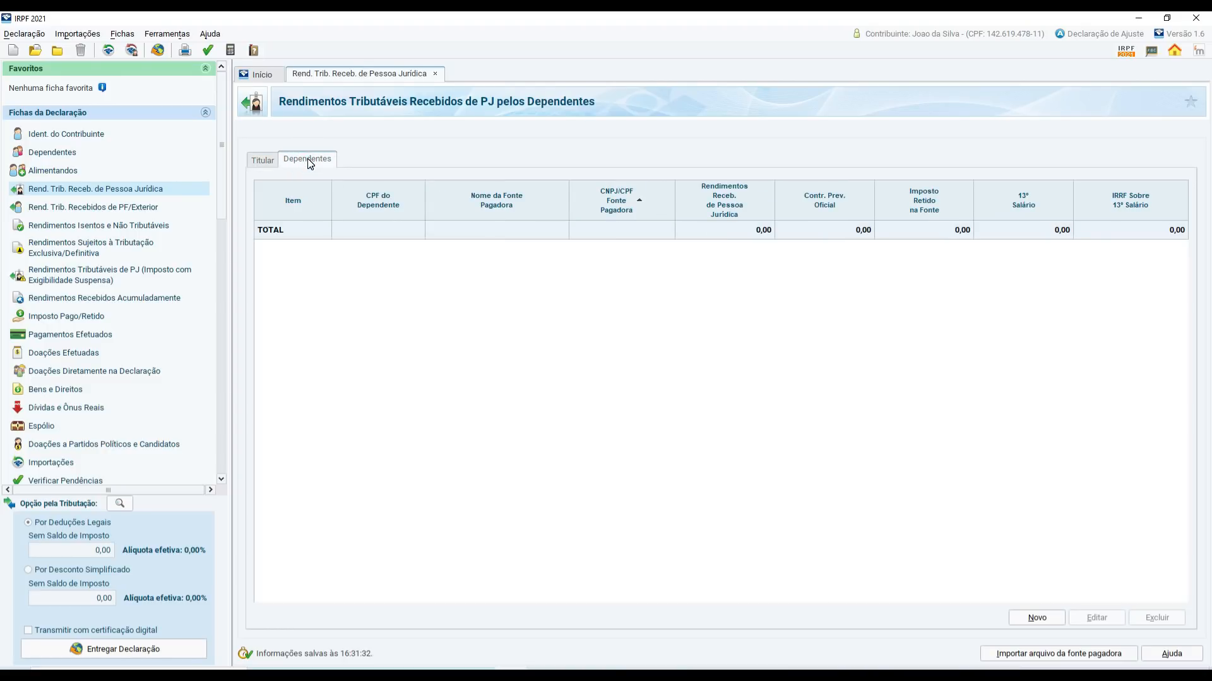
{"action": "left_click", "coordinate": [263, 159]}
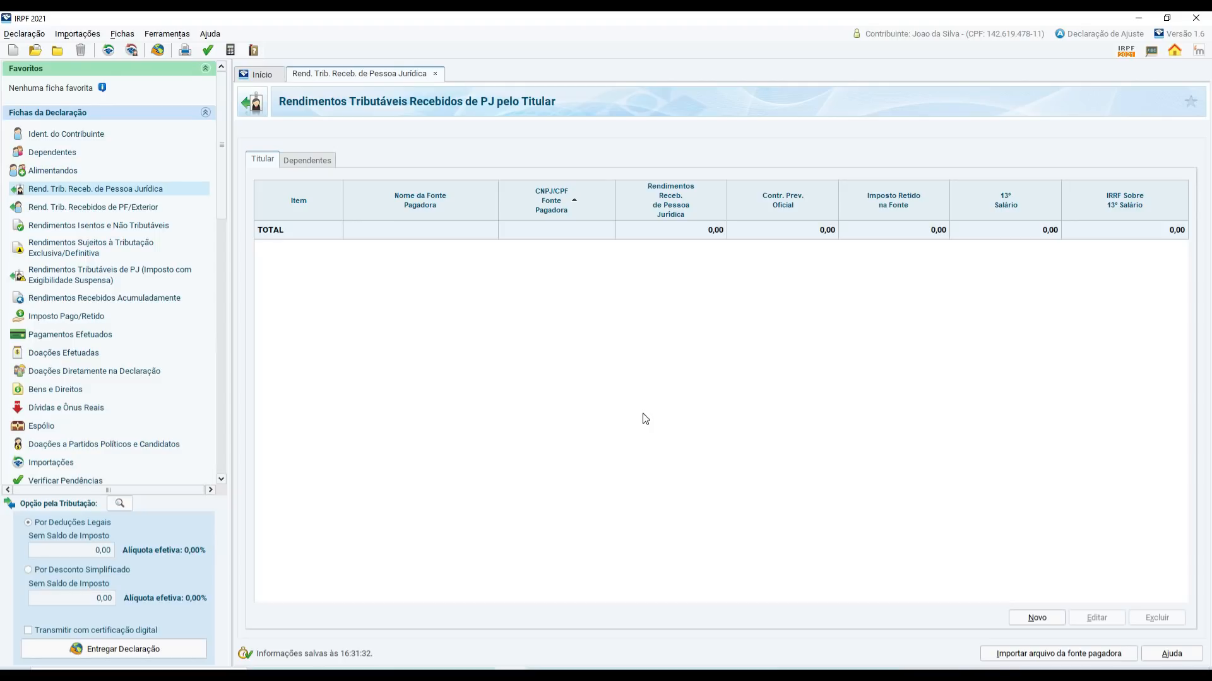
{"action": "left_click", "coordinate": [1037, 619]}
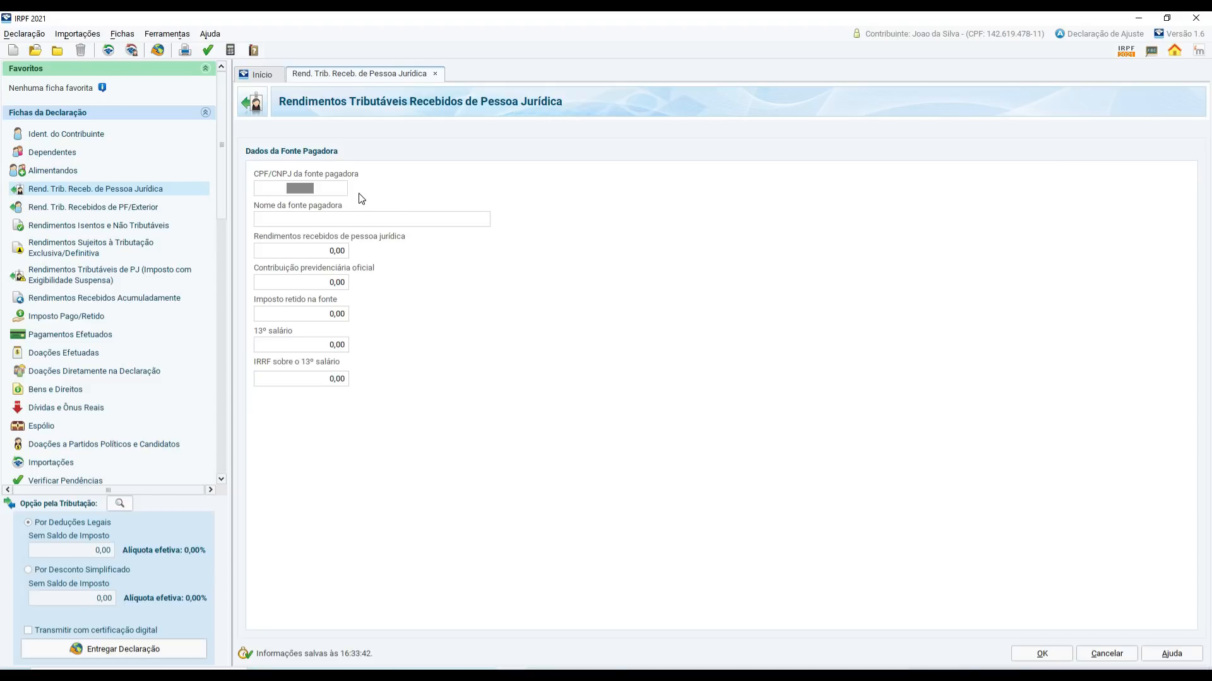
{"action": "left_click", "coordinate": [335, 192]}
{"action": "left_click", "coordinate": [1042, 653]}
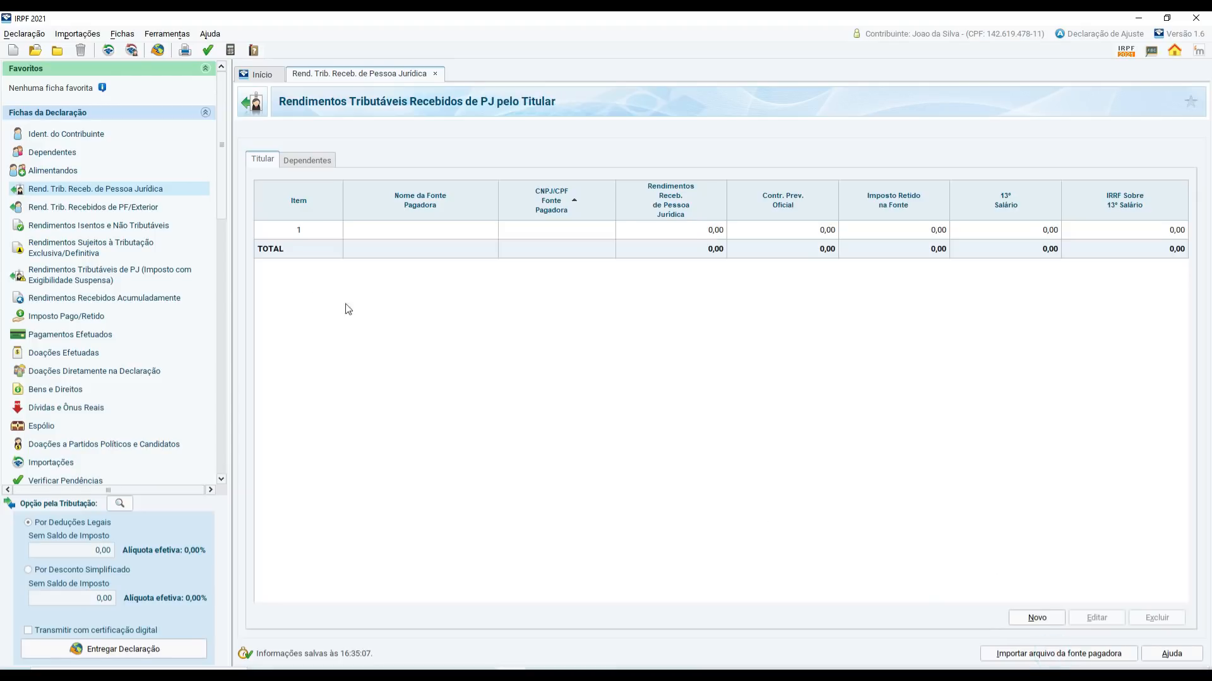
Step: Examine the Titular and Dependentes sections of the Rend. Trib. Recebidos de PF/Exterior form
{"action": "left_click", "coordinate": [94, 208]}
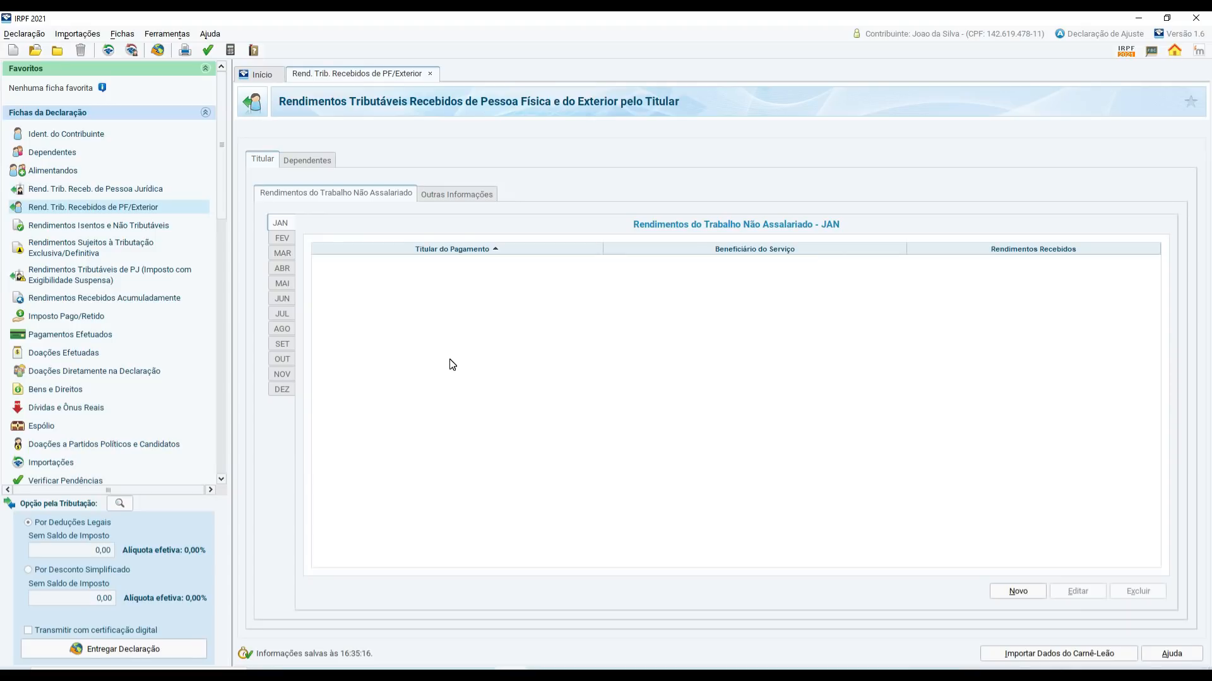
{"action": "left_click", "coordinate": [304, 159]}
{"action": "left_click", "coordinate": [257, 161]}
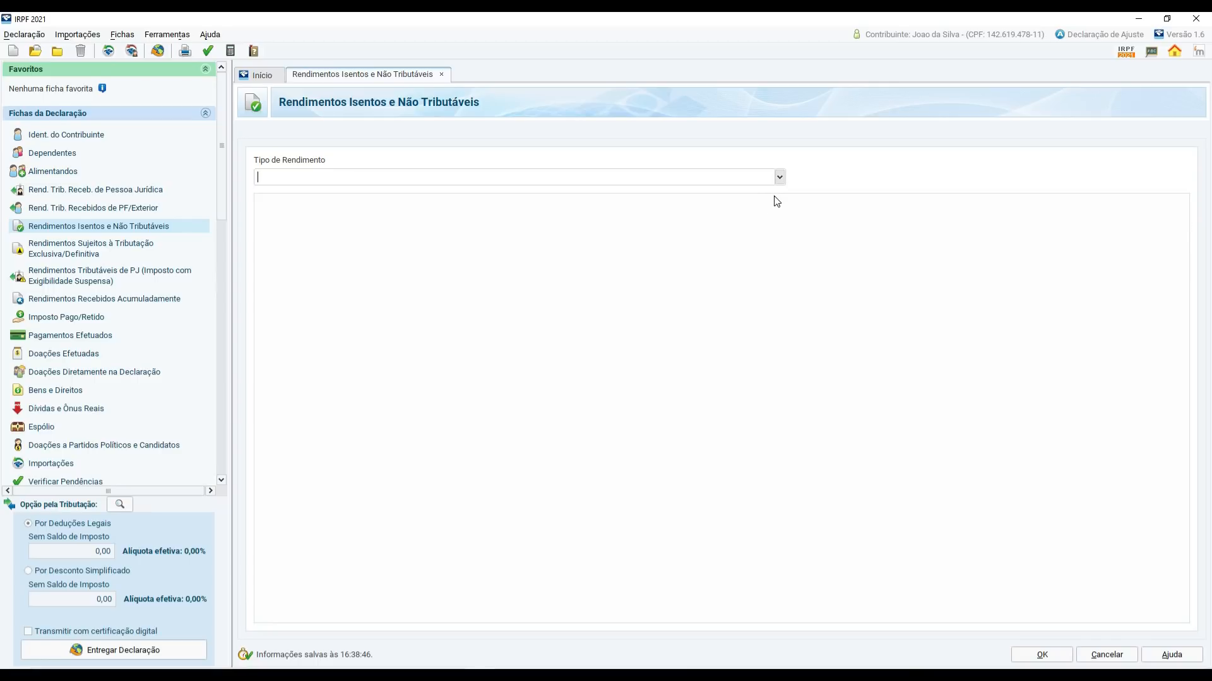
Step: In the new exempt income record, set the income type to 12 - Rendimentos de cadernetas de poupança and the beneficiary type to Titular
{"action": "left_click", "coordinate": [779, 179]}
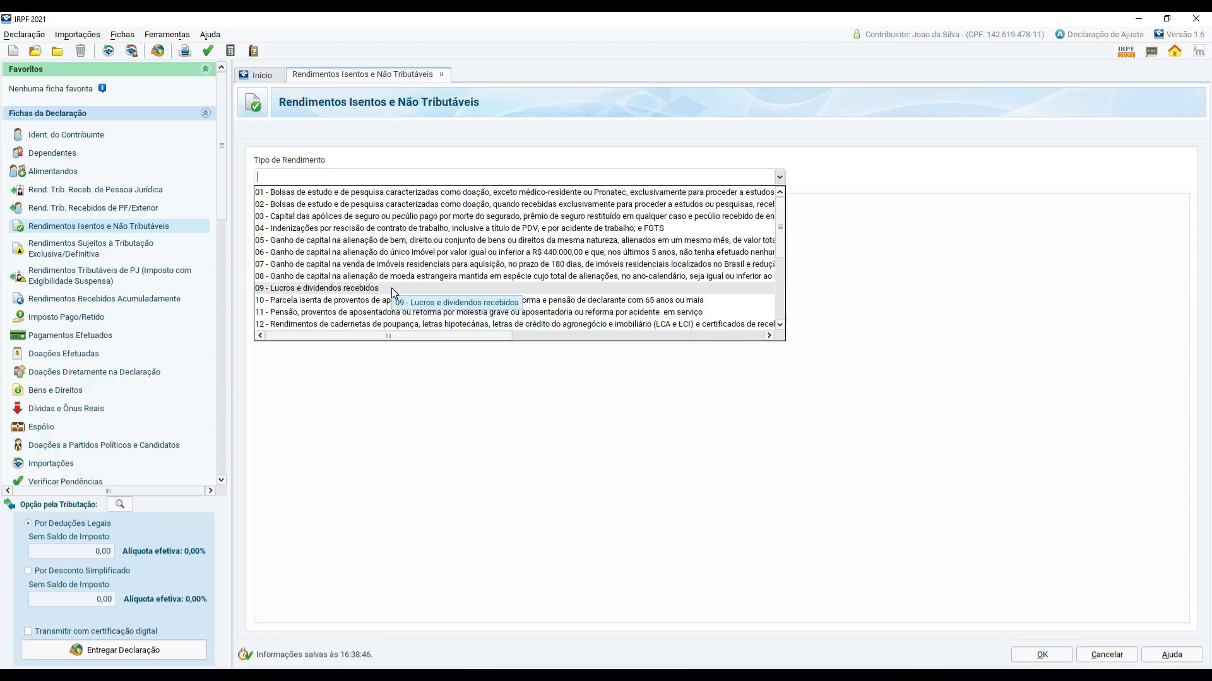
{"action": "scroll", "coordinate": [392, 288], "scroll_direction": "down", "scroll_amount": 1}
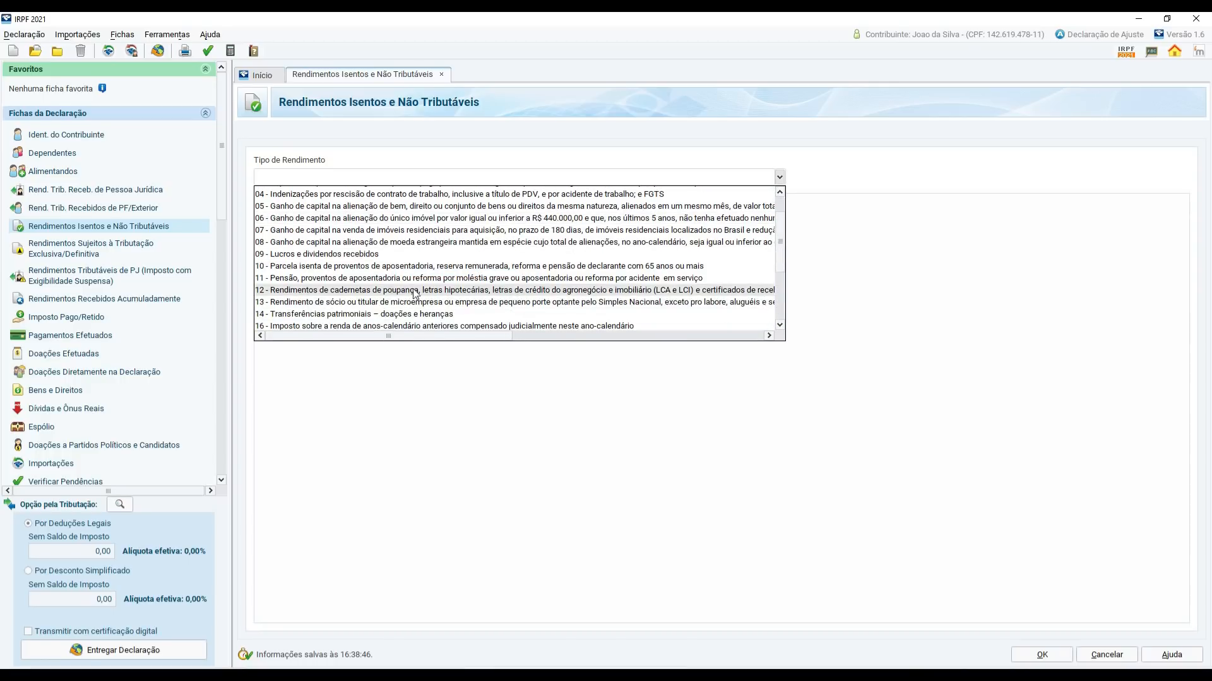
{"action": "left_click", "coordinate": [447, 290]}
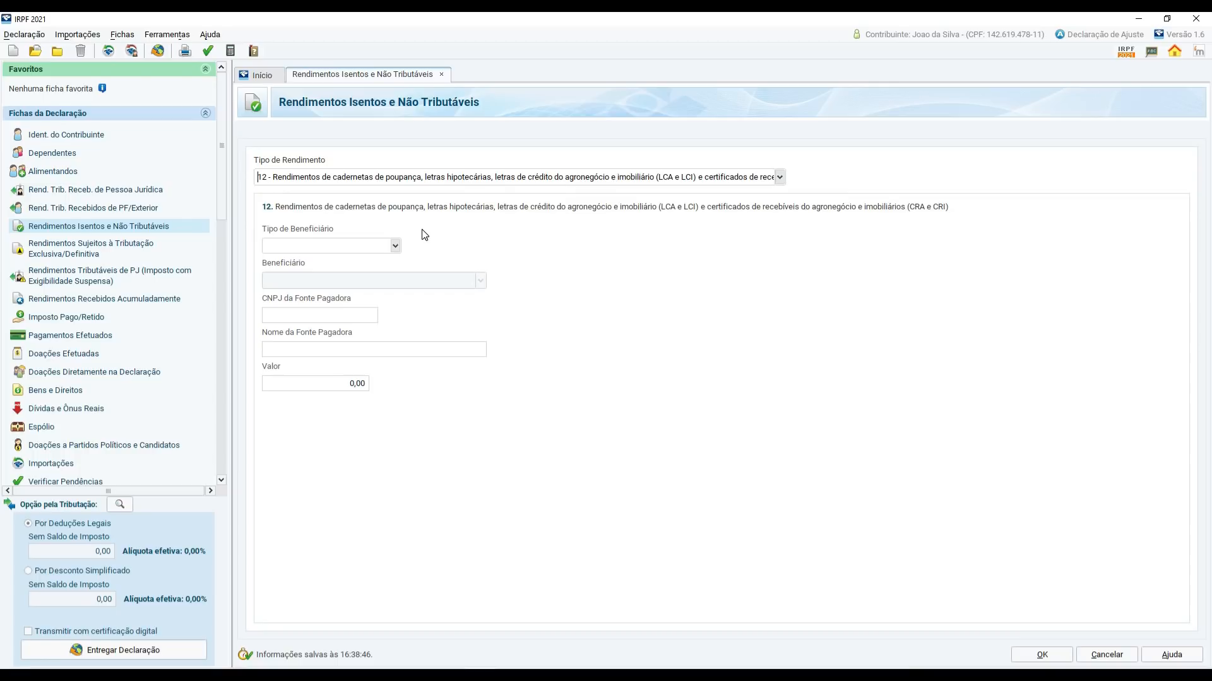
{"action": "left_click", "coordinate": [395, 246]}
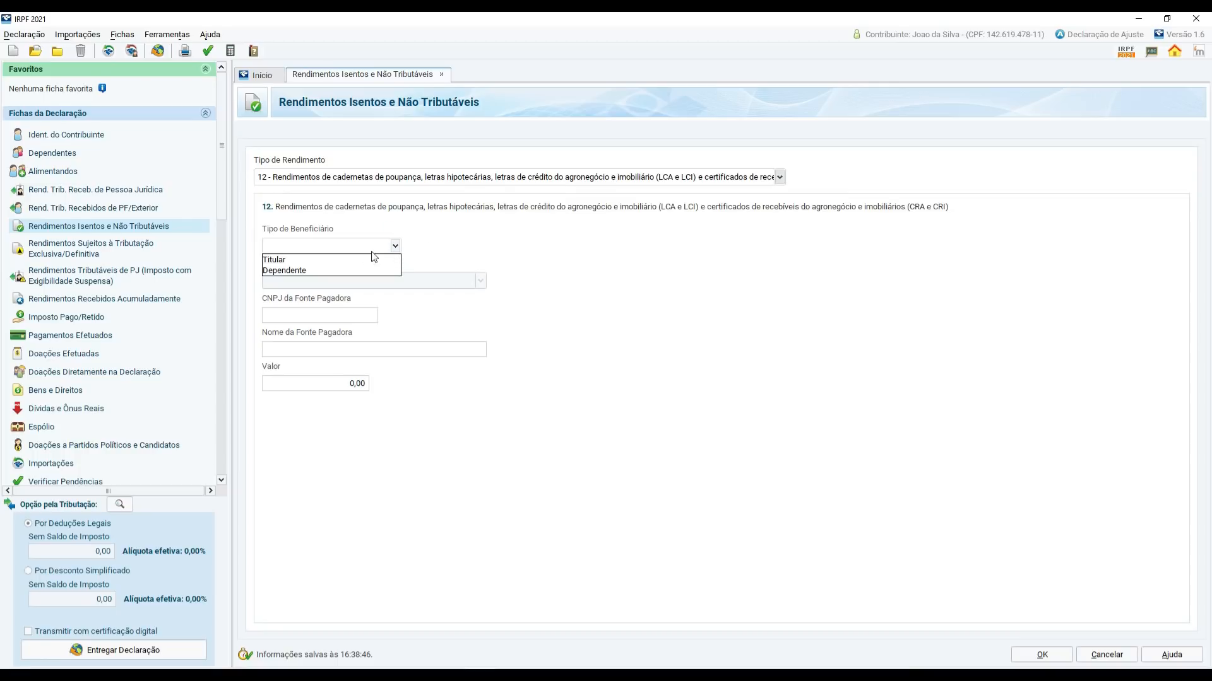
{"action": "left_click", "coordinate": [296, 256]}
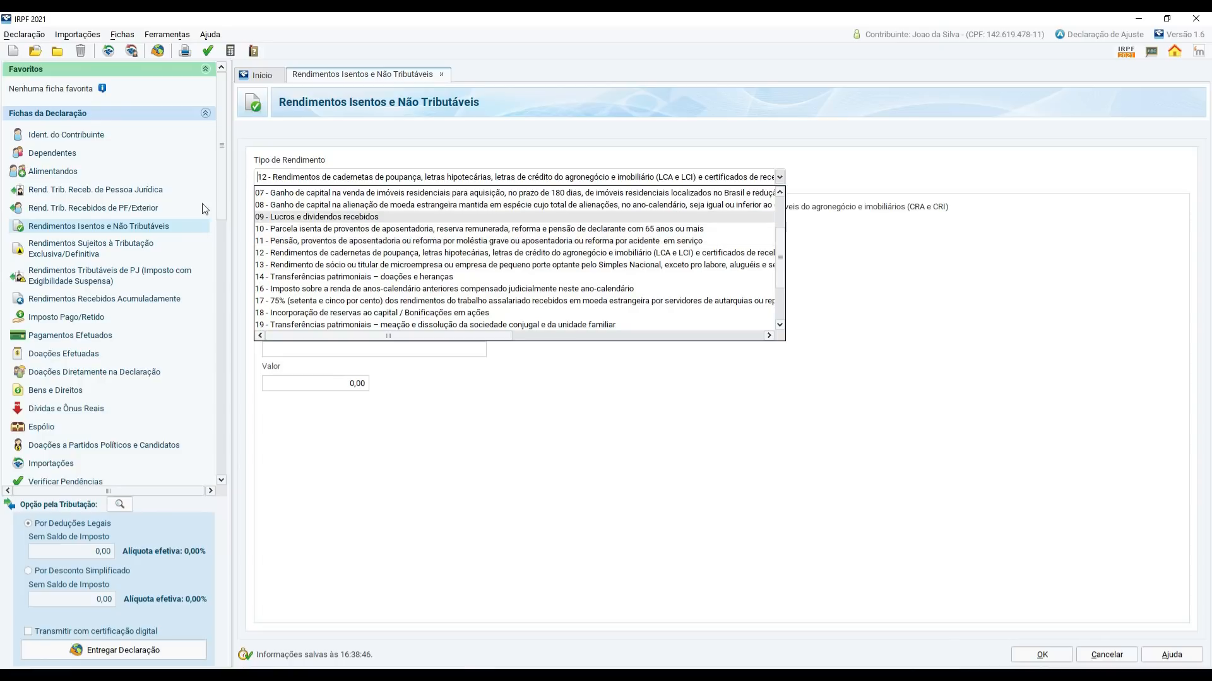
Step: Add a Rendimentos Sujeitos à Tributação Exclusiva/Definitiva record of type 06 - Rendimentos de aplicações financeiras with beneficiary type Titular, leaving the payer fields blank
{"action": "left_click", "coordinate": [93, 251]}
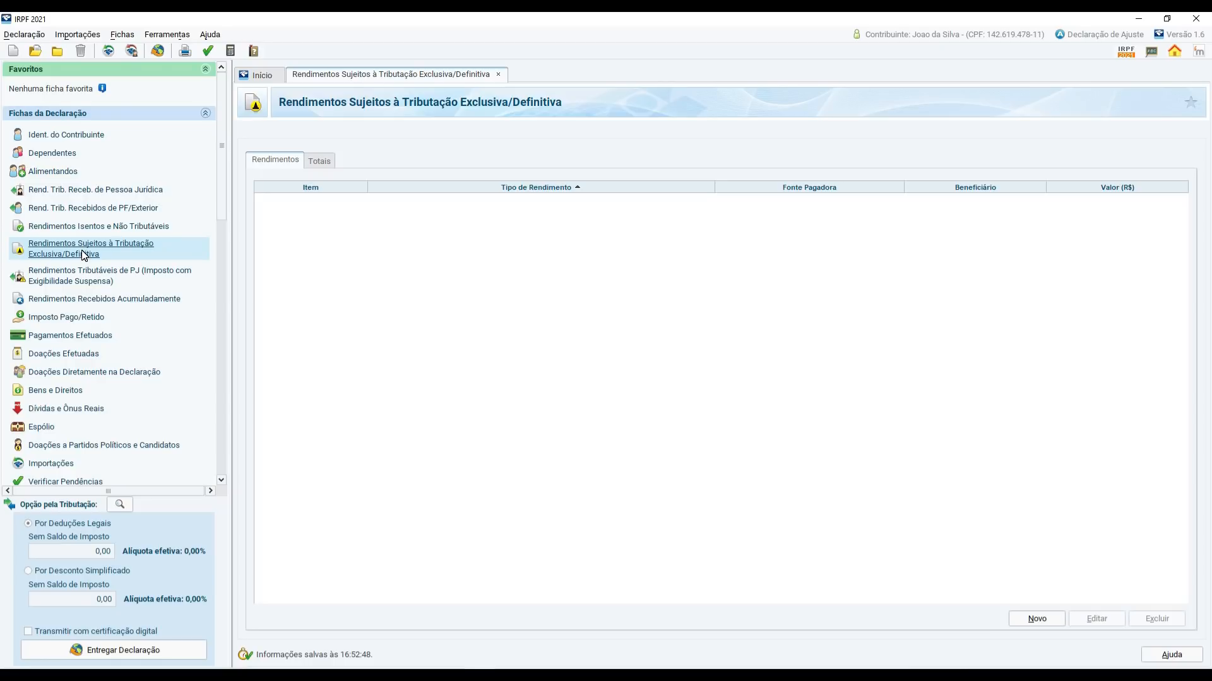
{"action": "left_click", "coordinate": [84, 254]}
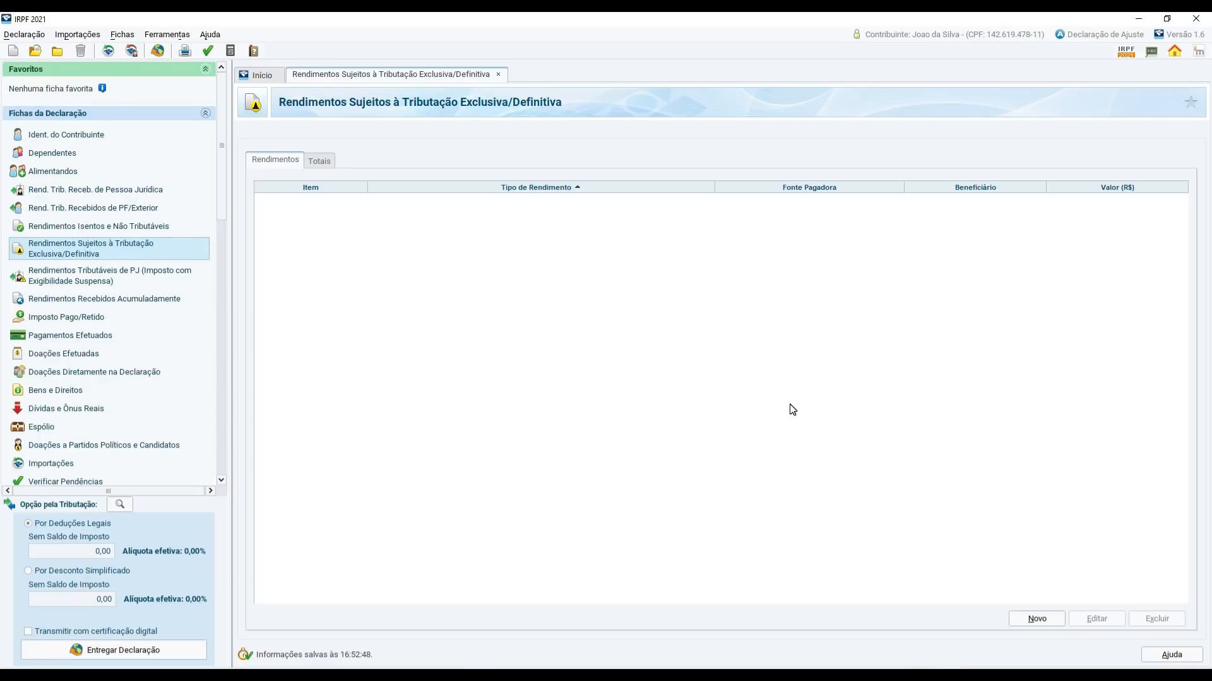
{"action": "left_click", "coordinate": [1038, 619]}
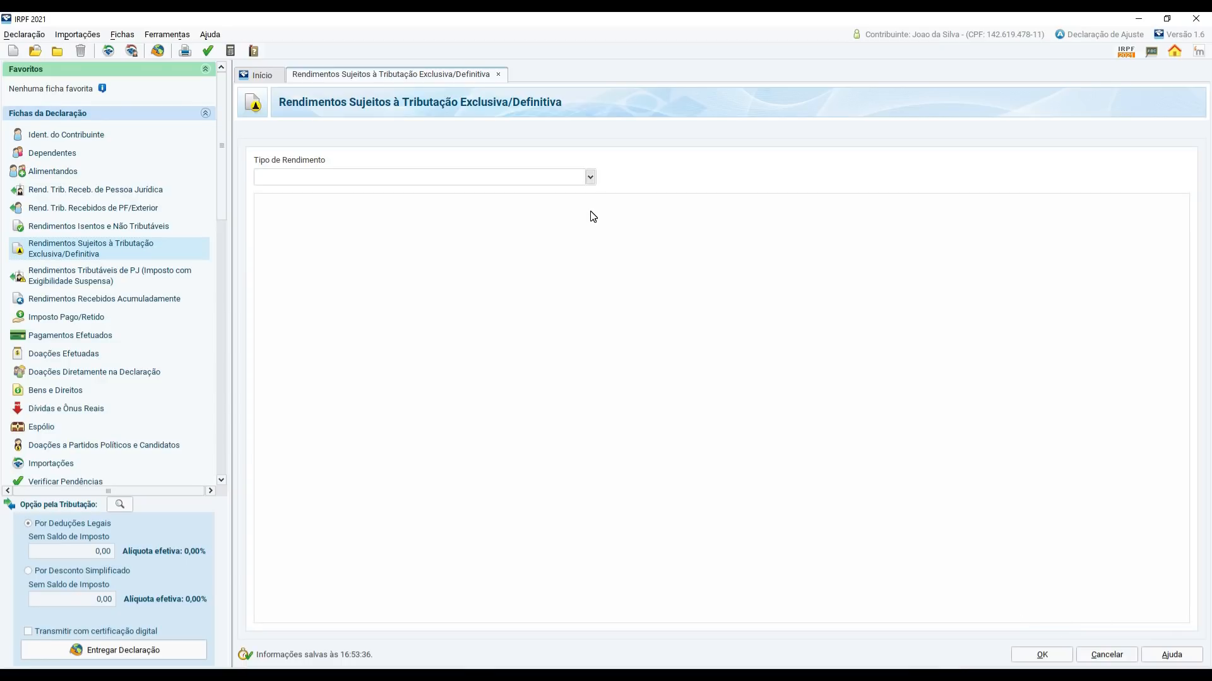
{"action": "left_click", "coordinate": [590, 177]}
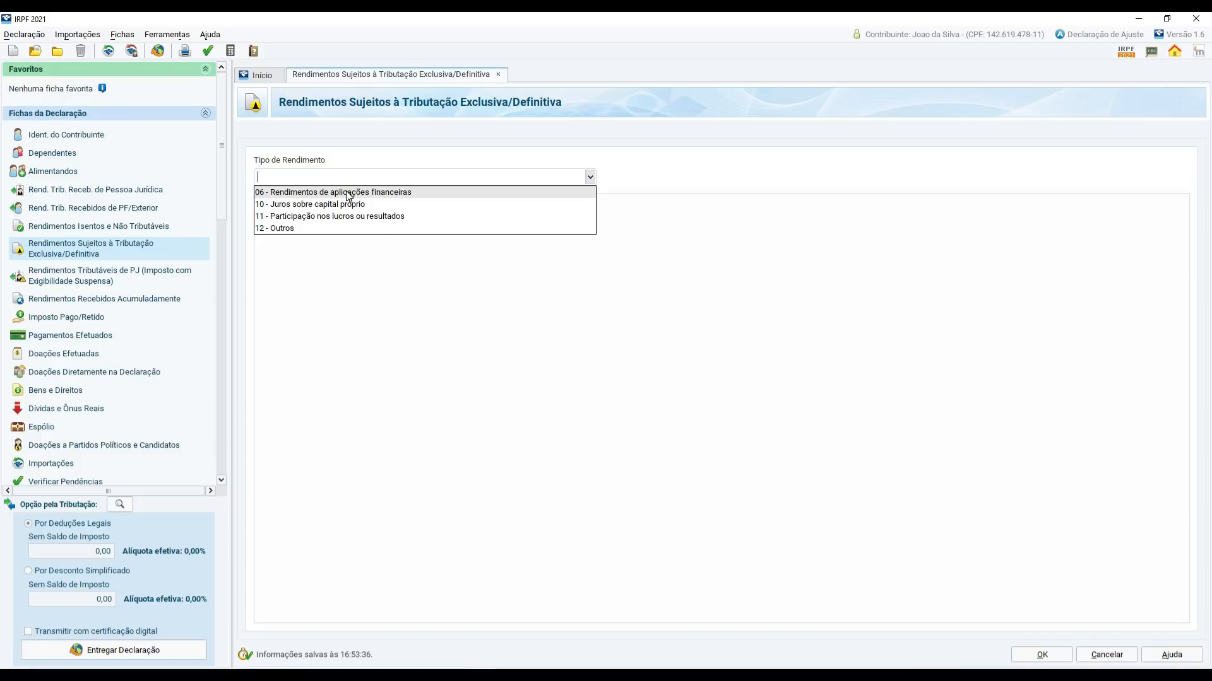
{"action": "left_click", "coordinate": [540, 319]}
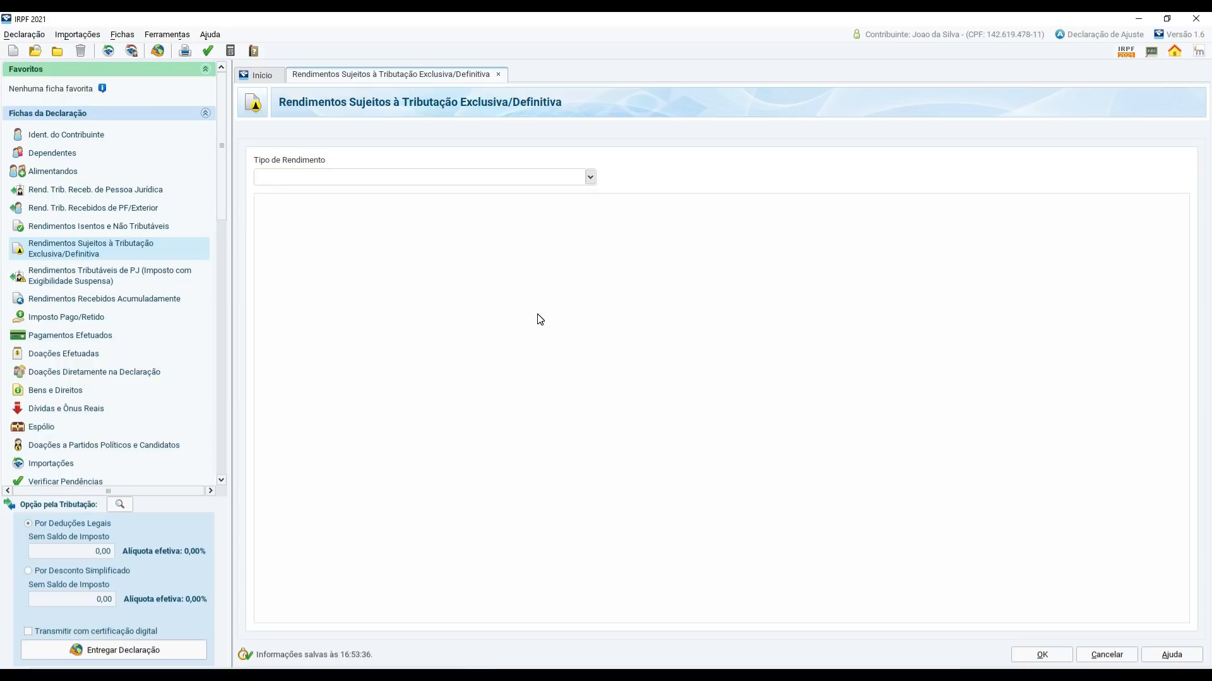
{"action": "left_click", "coordinate": [590, 177]}
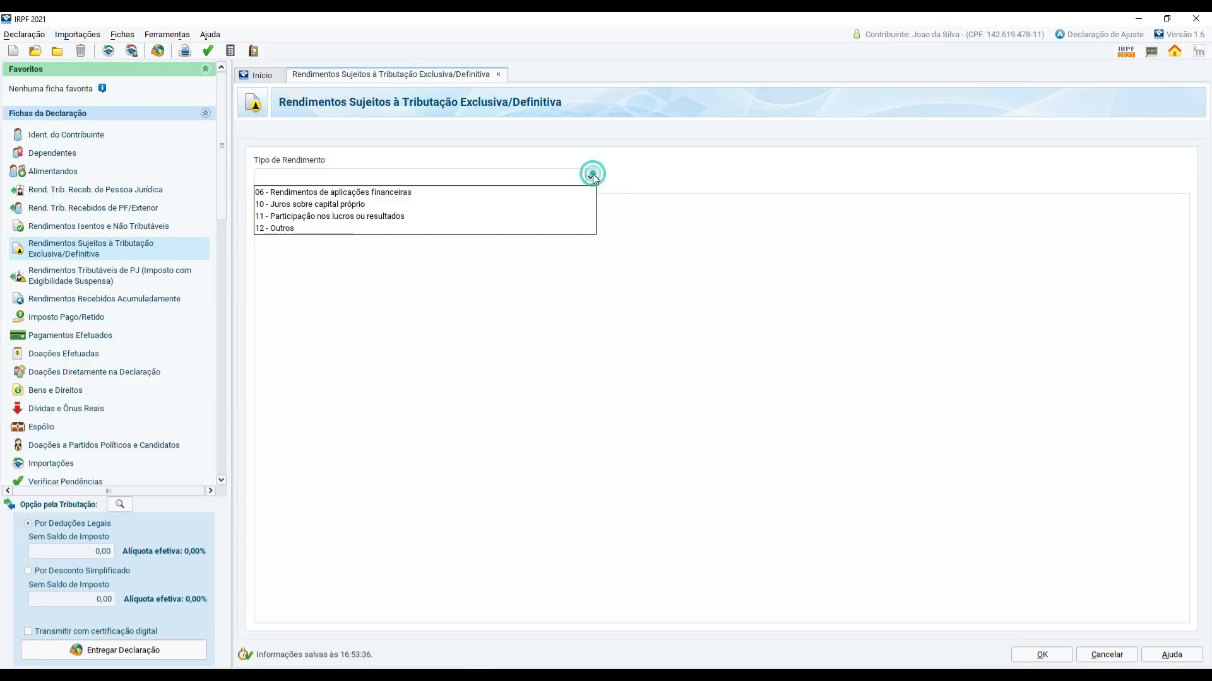
{"action": "left_click", "coordinate": [365, 193]}
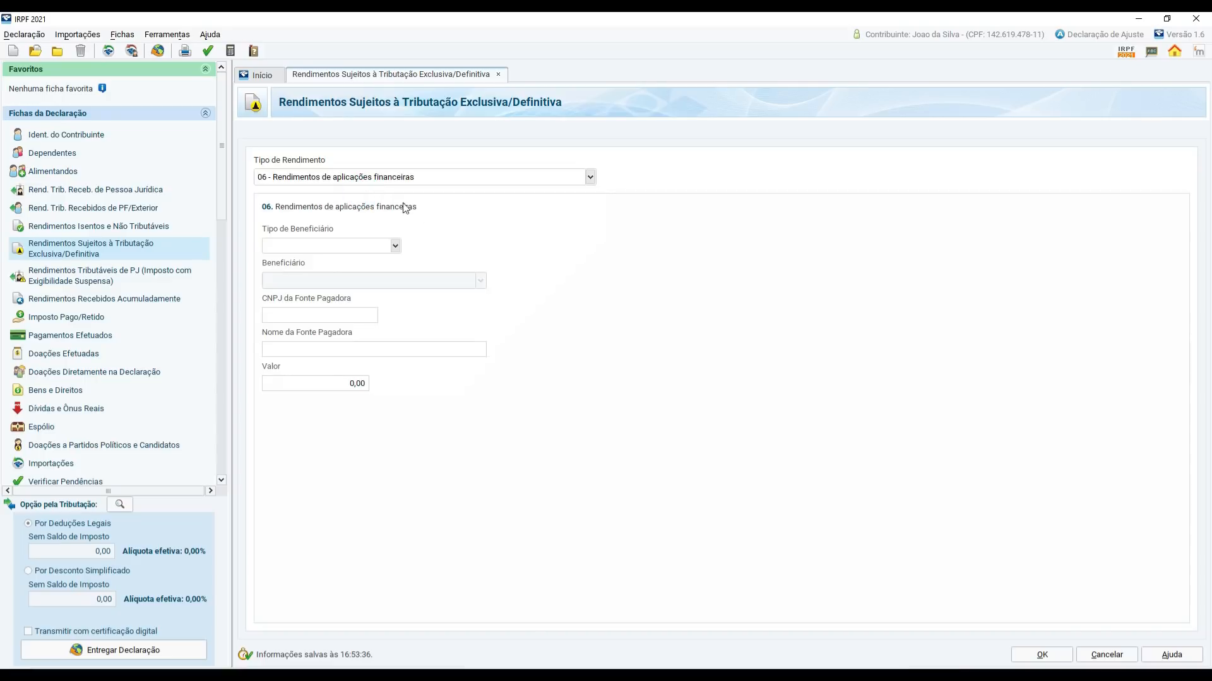
{"action": "left_click", "coordinate": [395, 246]}
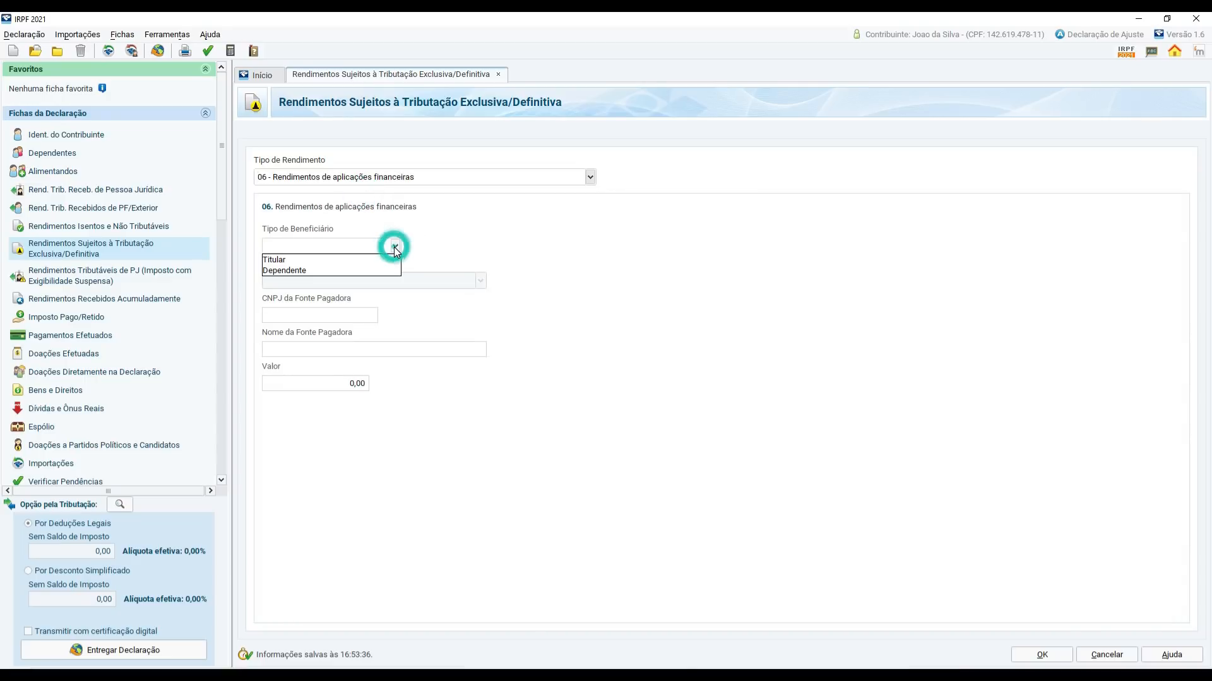
{"action": "left_click", "coordinate": [281, 260]}
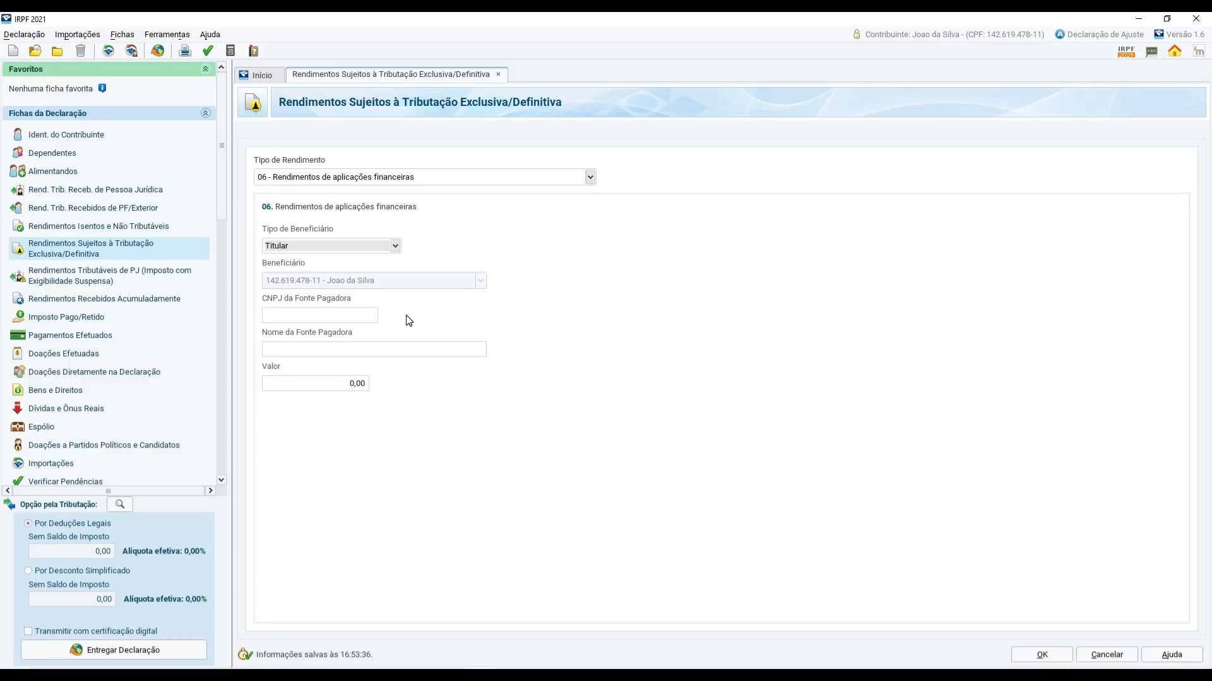
{"action": "left_click", "coordinate": [1042, 655]}
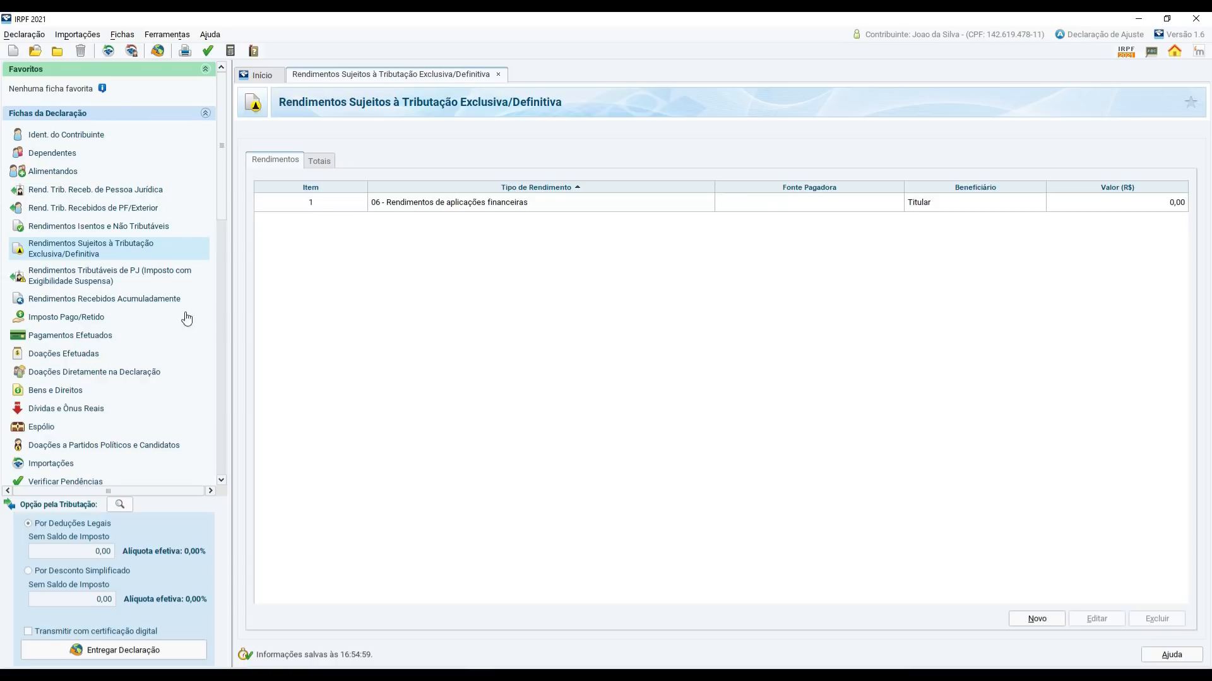
Step: Start a new record in the Pagamentos Efetuados form with code 26 - Planos de saúde no Brasil
{"action": "left_click", "coordinate": [83, 282]}
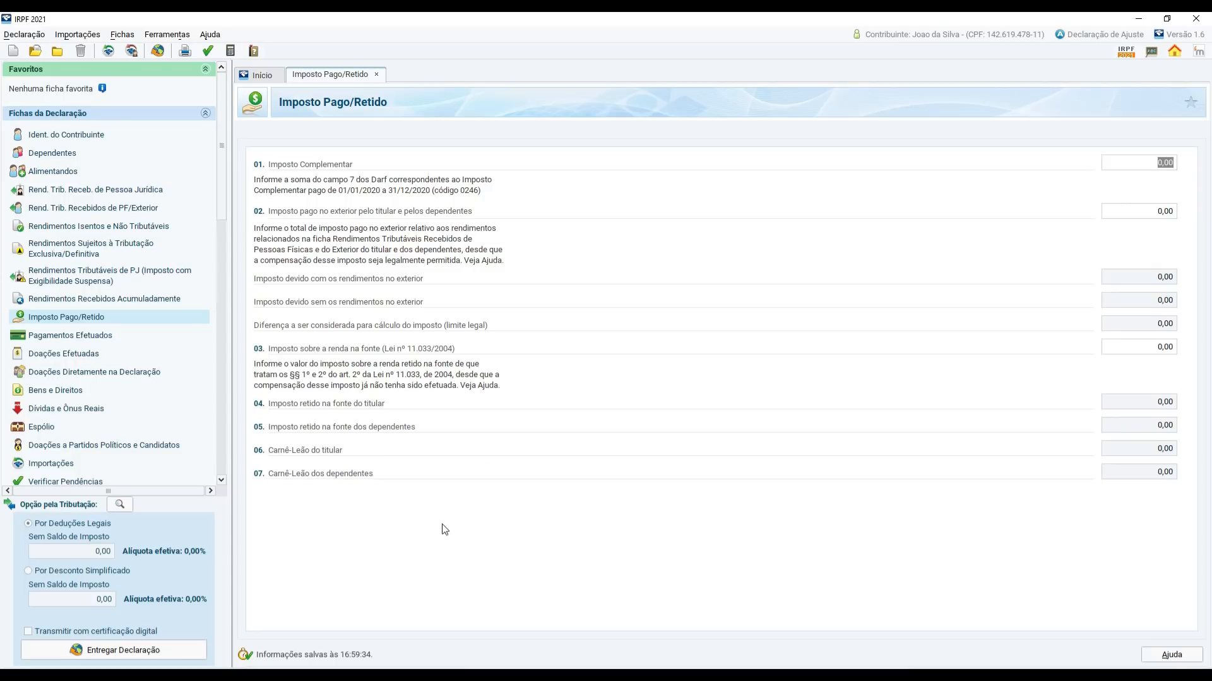
{"action": "left_click", "coordinate": [77, 335]}
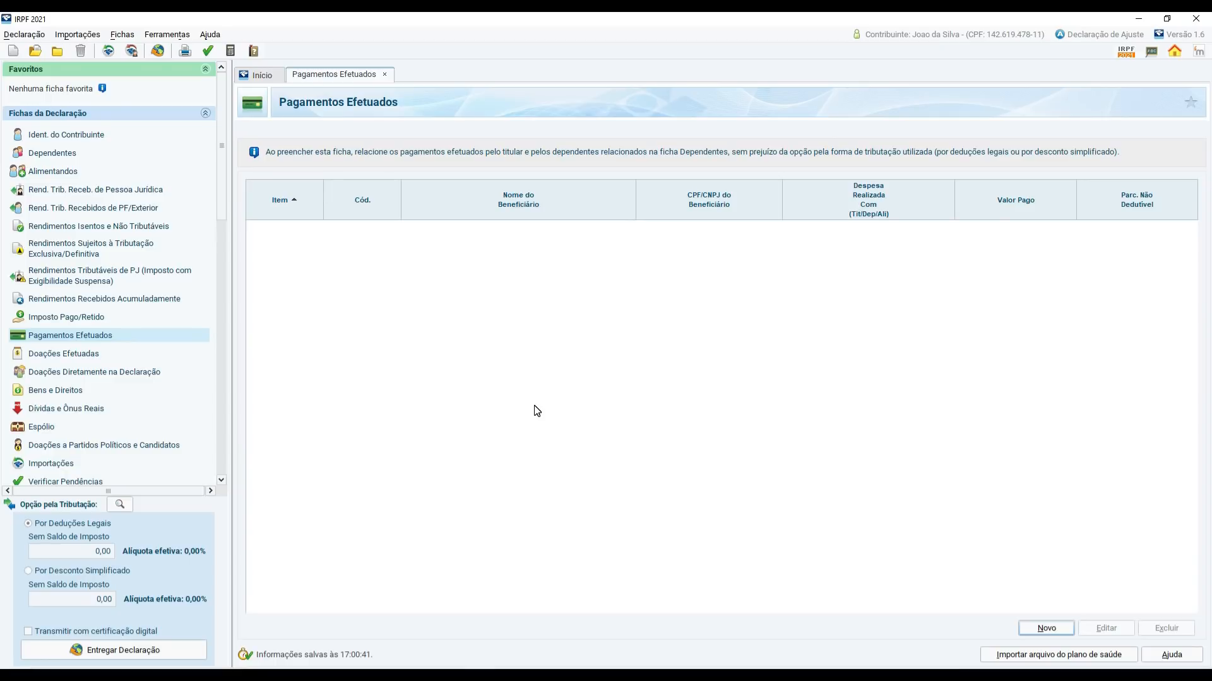
{"action": "left_click", "coordinate": [1046, 627]}
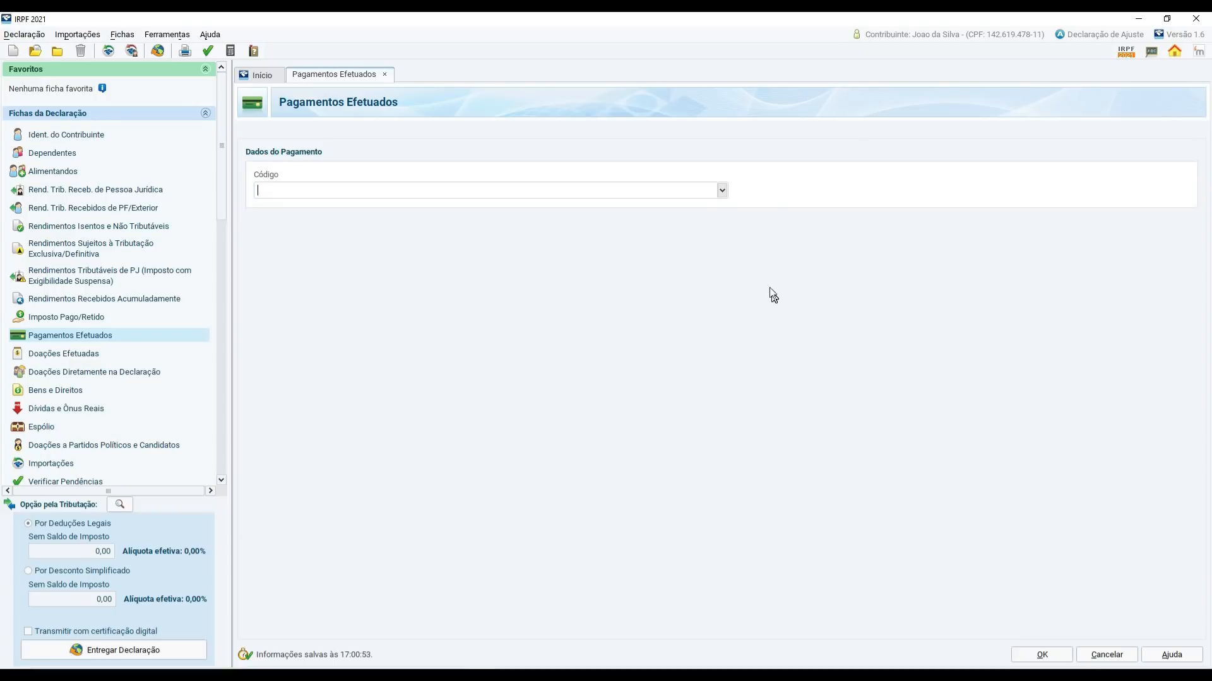
{"action": "left_click", "coordinate": [722, 191]}
{"action": "mouse_move", "coordinate": [724, 224]}
{"action": "left_mouse_down"}
{"action": "mouse_move", "coordinate": [717, 302]}
{"action": "mouse_move", "coordinate": [724, 208]}
{"action": "left_mouse_up"}
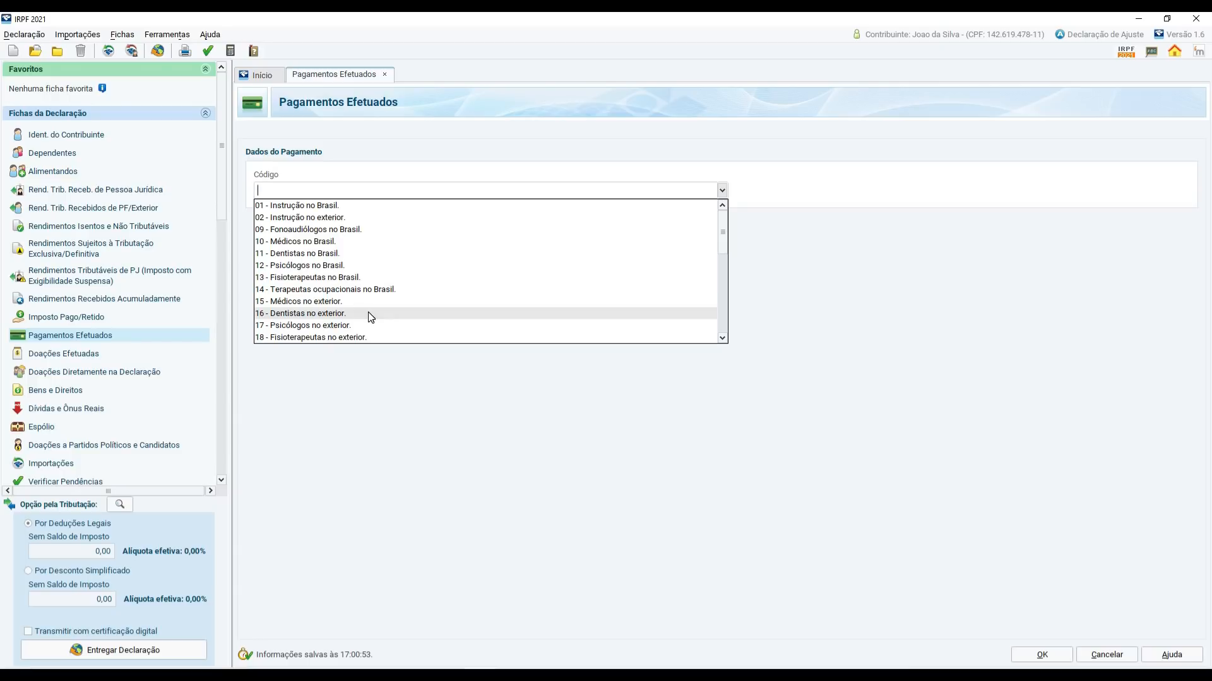
{"action": "scroll", "coordinate": [369, 312], "scroll_direction": "down", "scroll_amount": 3}
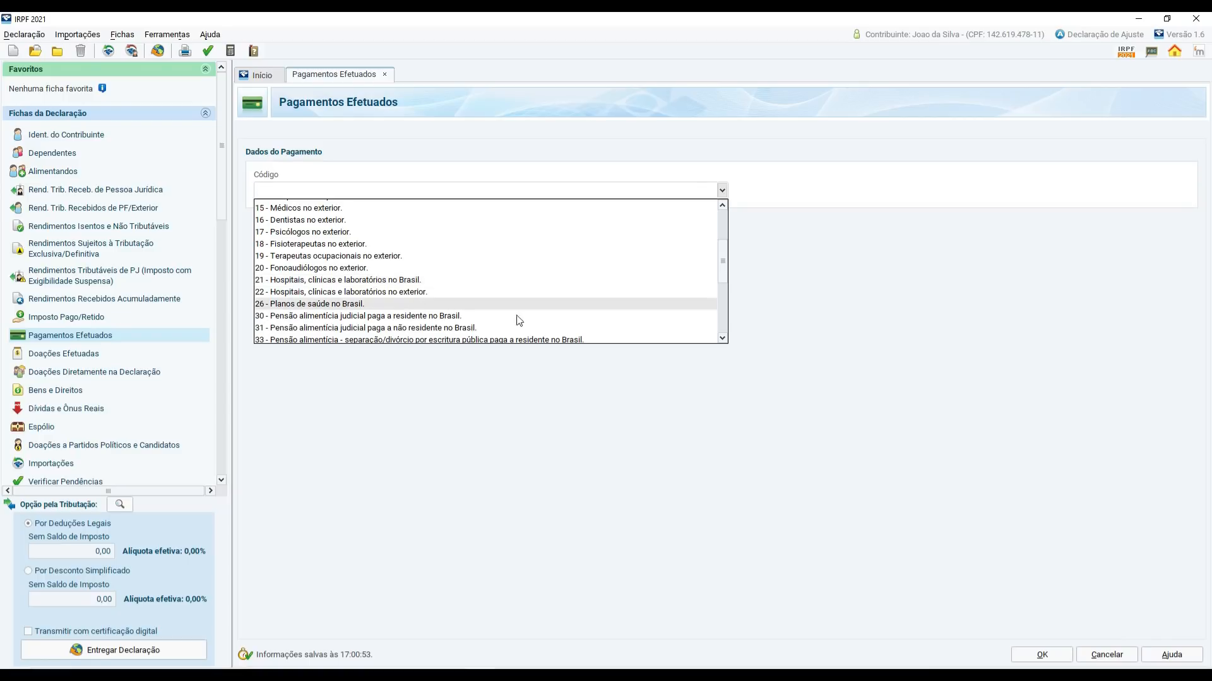
{"action": "left_click", "coordinate": [406, 306]}
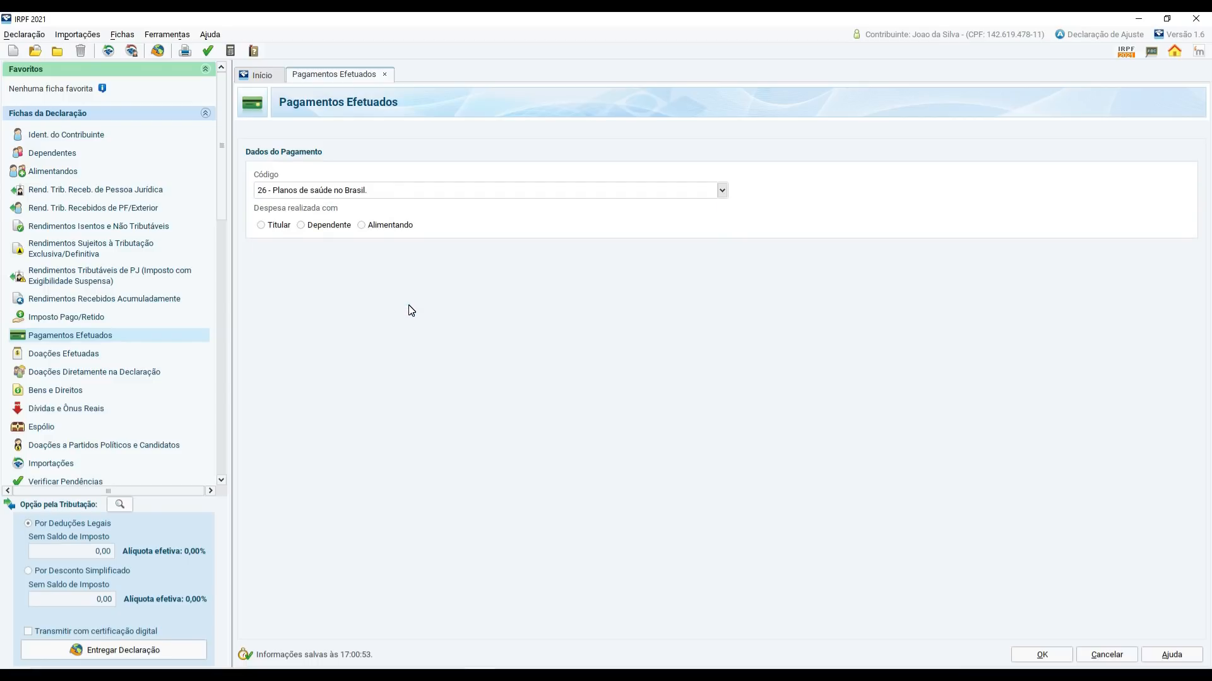
Step: Assign the health plan expense to Dependente, select the registered dependent's name, and save the payment record
{"action": "left_click", "coordinate": [261, 229]}
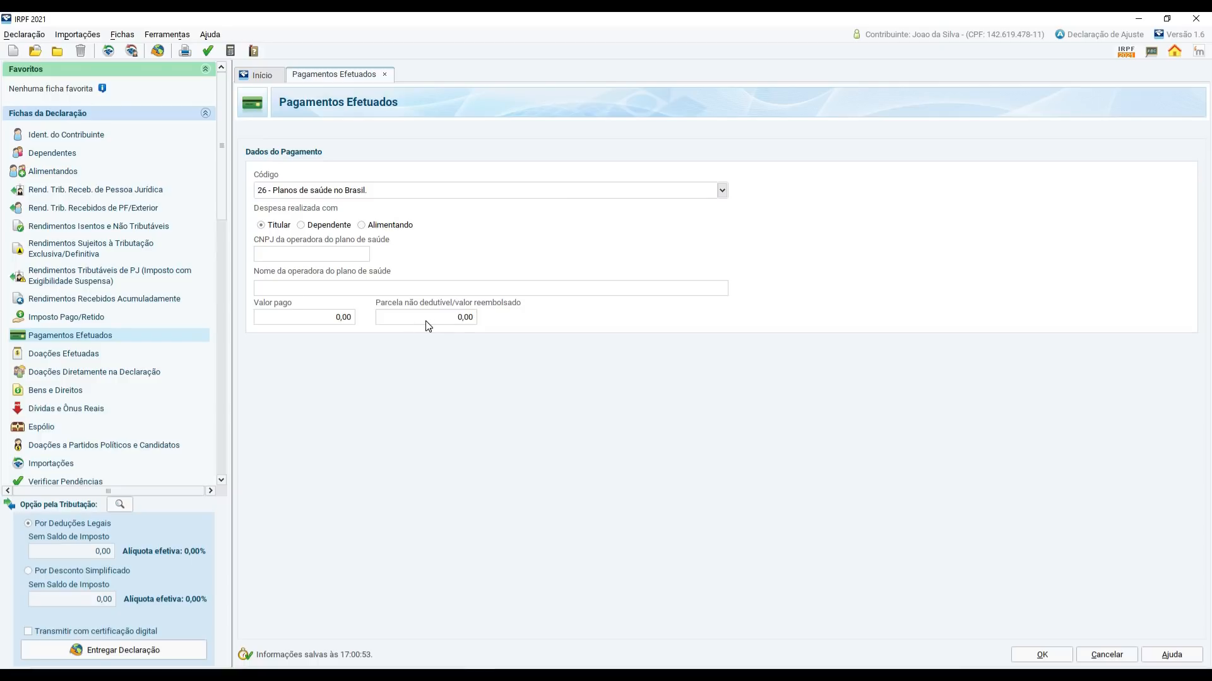
{"action": "left_click", "coordinate": [302, 225]}
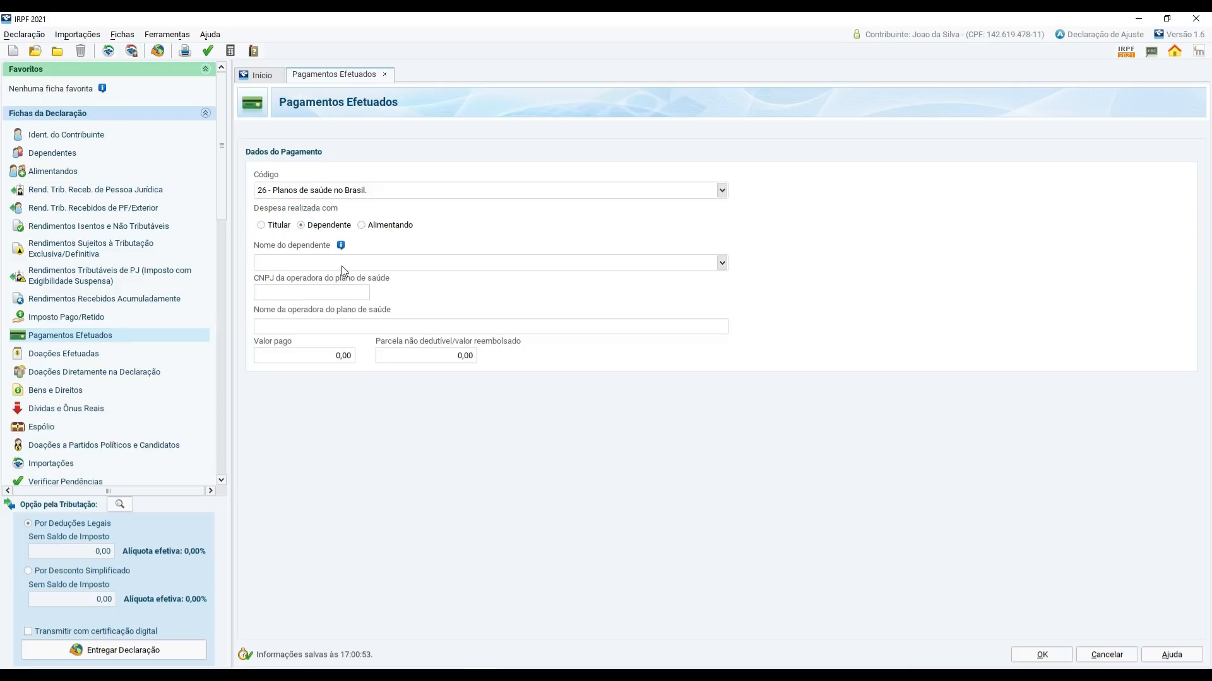
{"action": "left_click", "coordinate": [721, 263]}
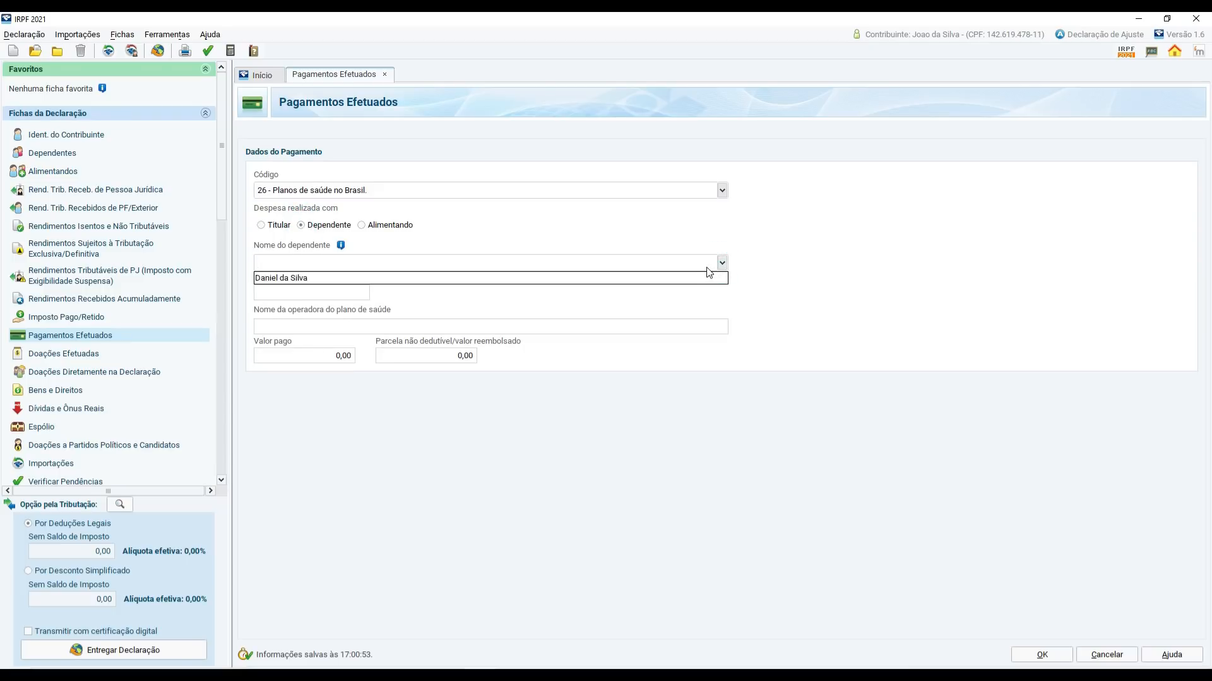
{"action": "left_click", "coordinate": [700, 278]}
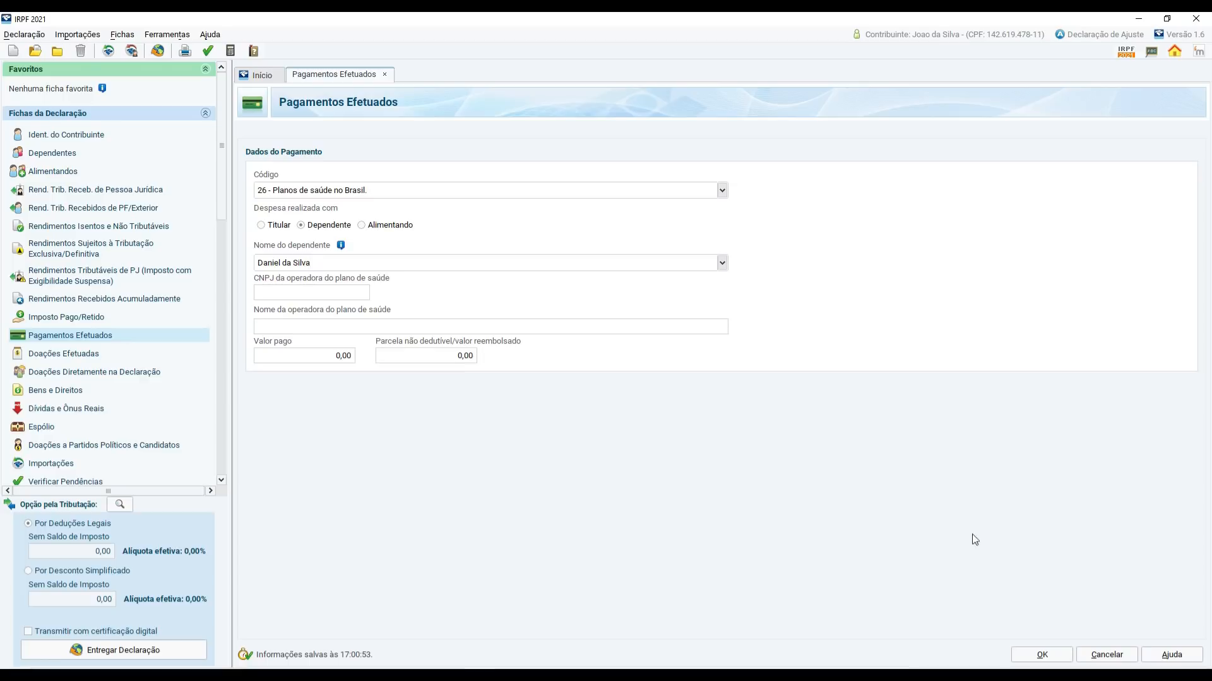
{"action": "left_click", "coordinate": [1042, 655]}
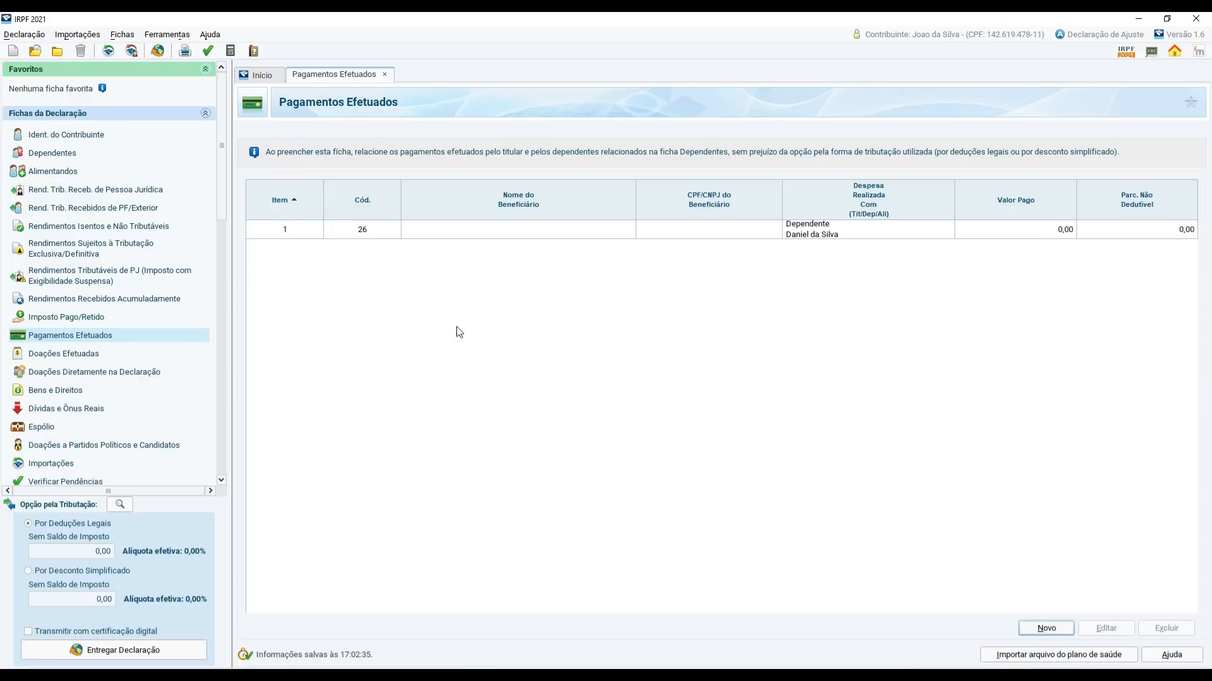
Step: Start a new Doações Efetuadas record with code 40 - Doações em 2020 - Estatuto da Criança e do Adolescente
{"action": "left_click", "coordinate": [66, 355]}
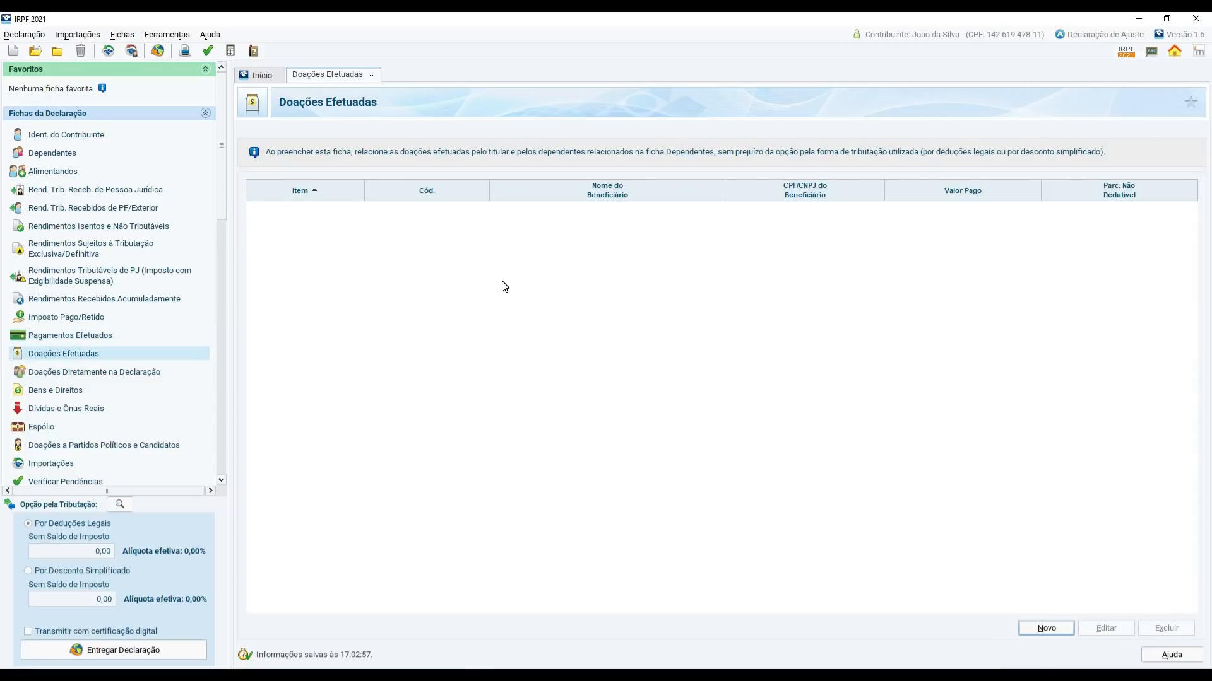
{"action": "left_click", "coordinate": [1045, 630]}
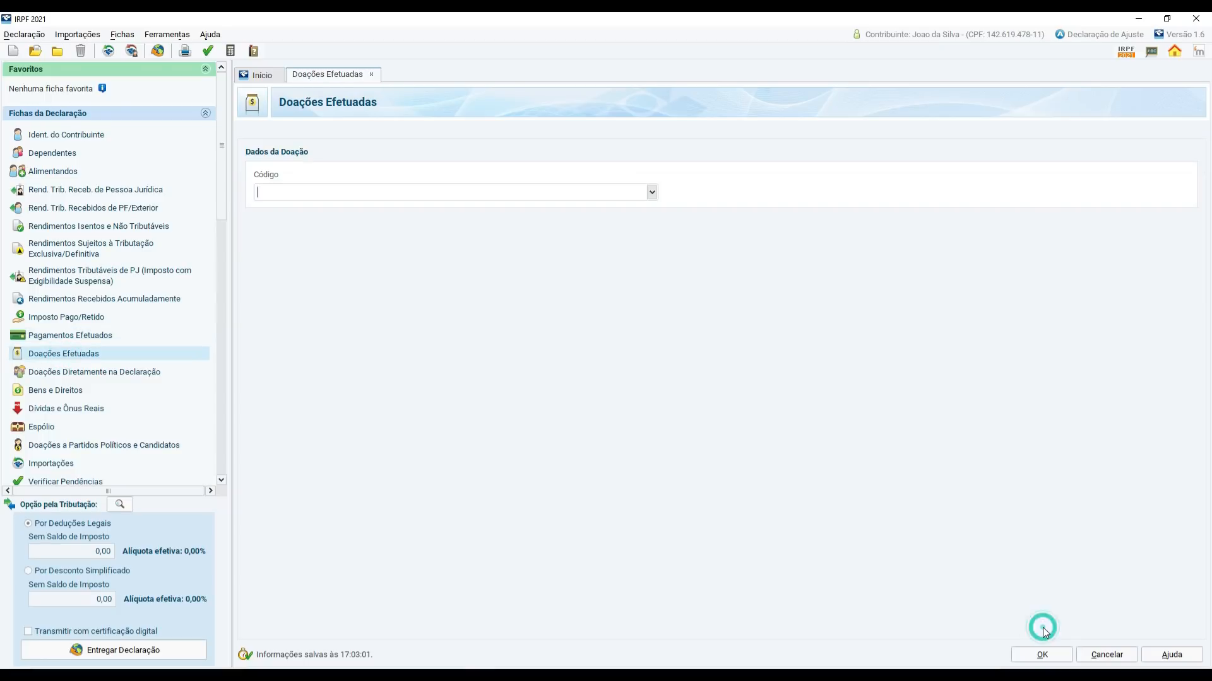
{"action": "left_click", "coordinate": [652, 192]}
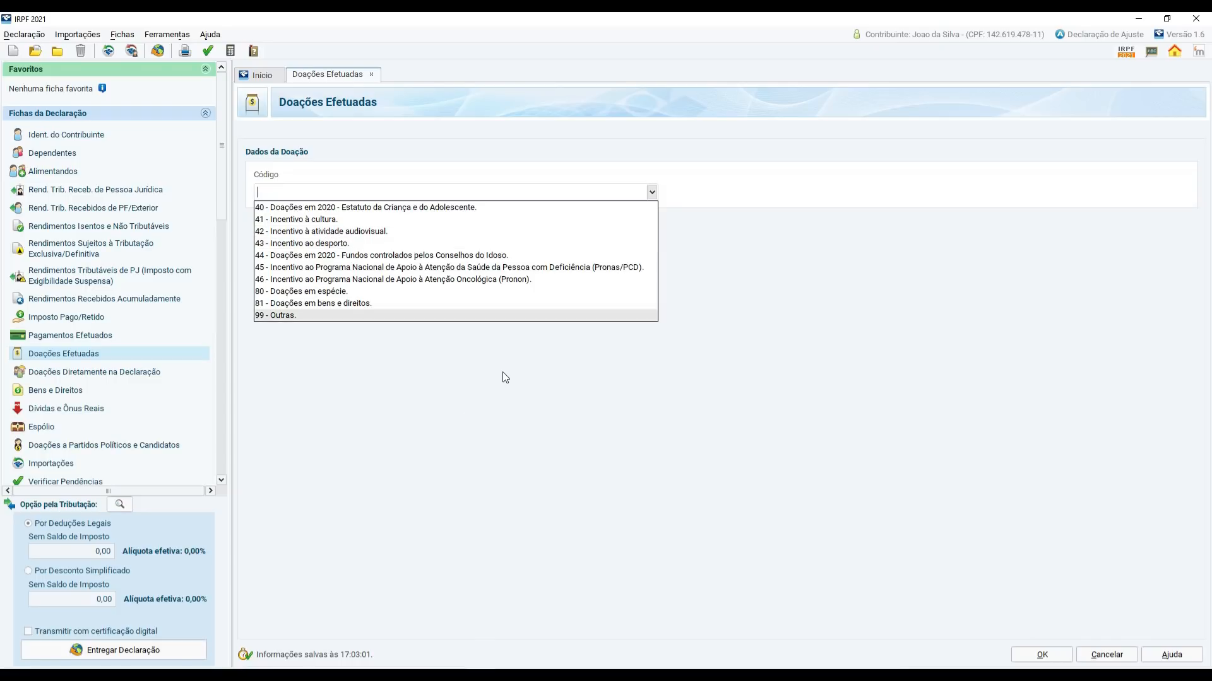
{"action": "left_click", "coordinate": [358, 208]}
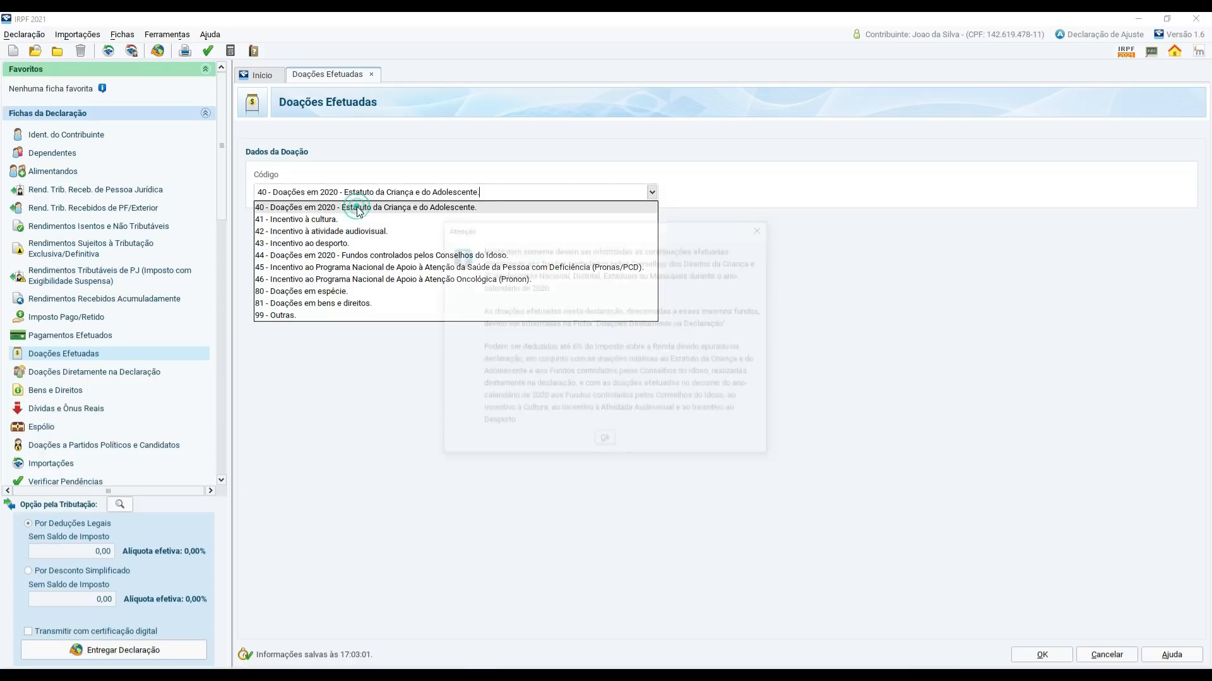
{"action": "left_click", "coordinate": [605, 441]}
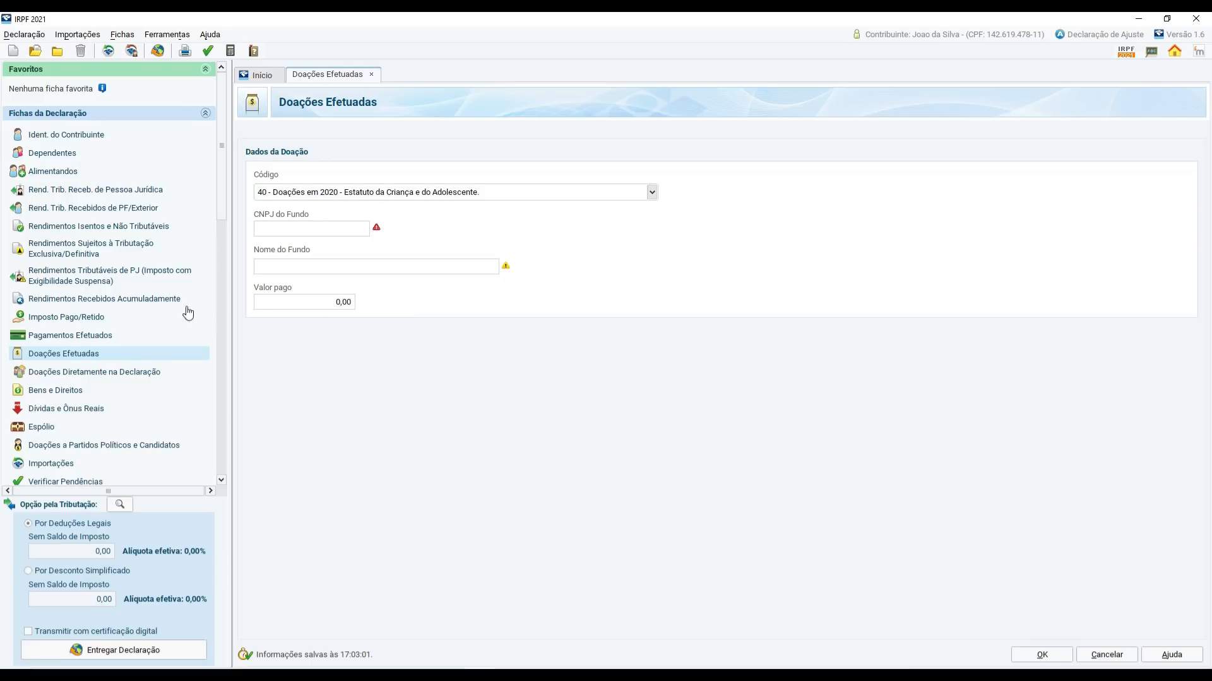
Step: Start a new Criança e Adolescente record in Doações Diretamente na Declaração with fund type Nacional
{"action": "left_click", "coordinate": [113, 375]}
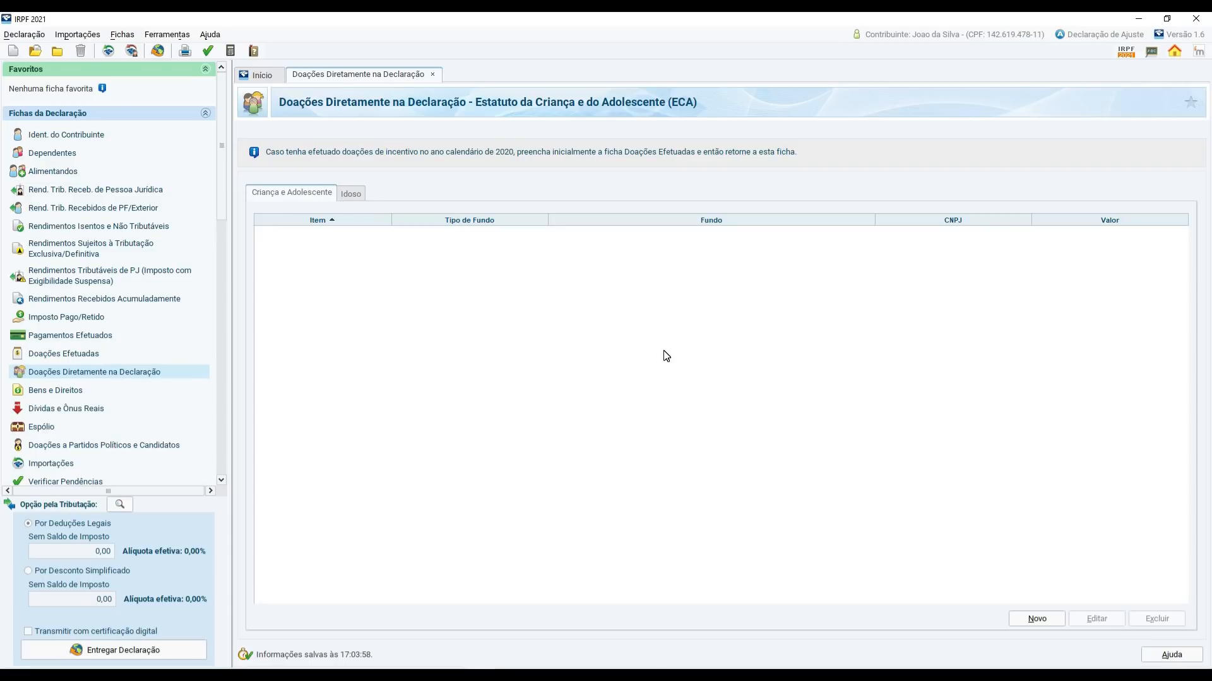
{"action": "left_click", "coordinate": [1047, 617]}
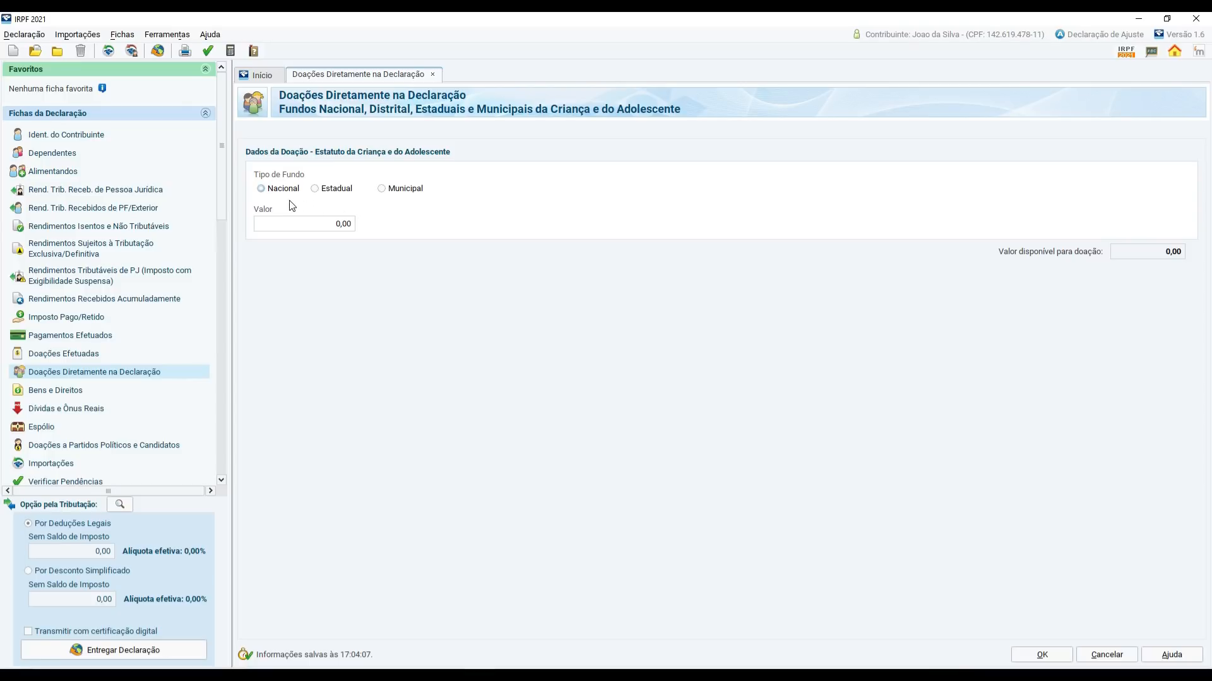
{"action": "left_click", "coordinate": [267, 190]}
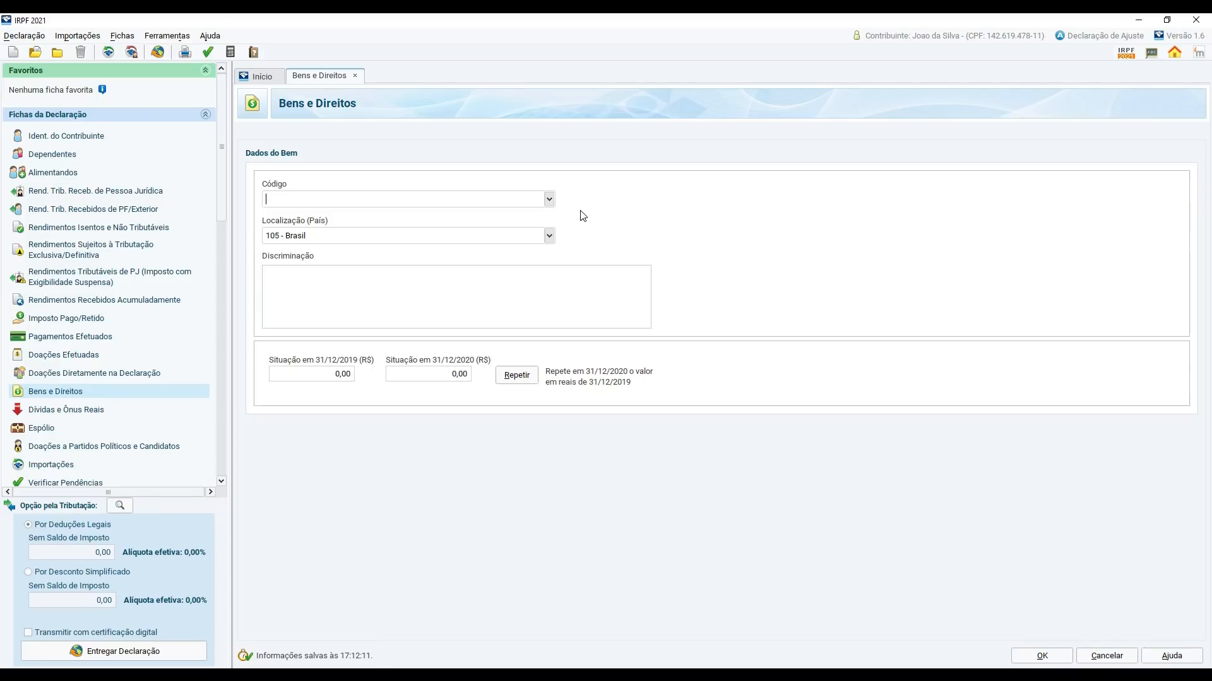
Step: Give the new Bens e Direitos record code 61 - Depósito bancário em conta corrente no País and save it with the bank left blank
{"action": "left_click", "coordinate": [550, 201]}
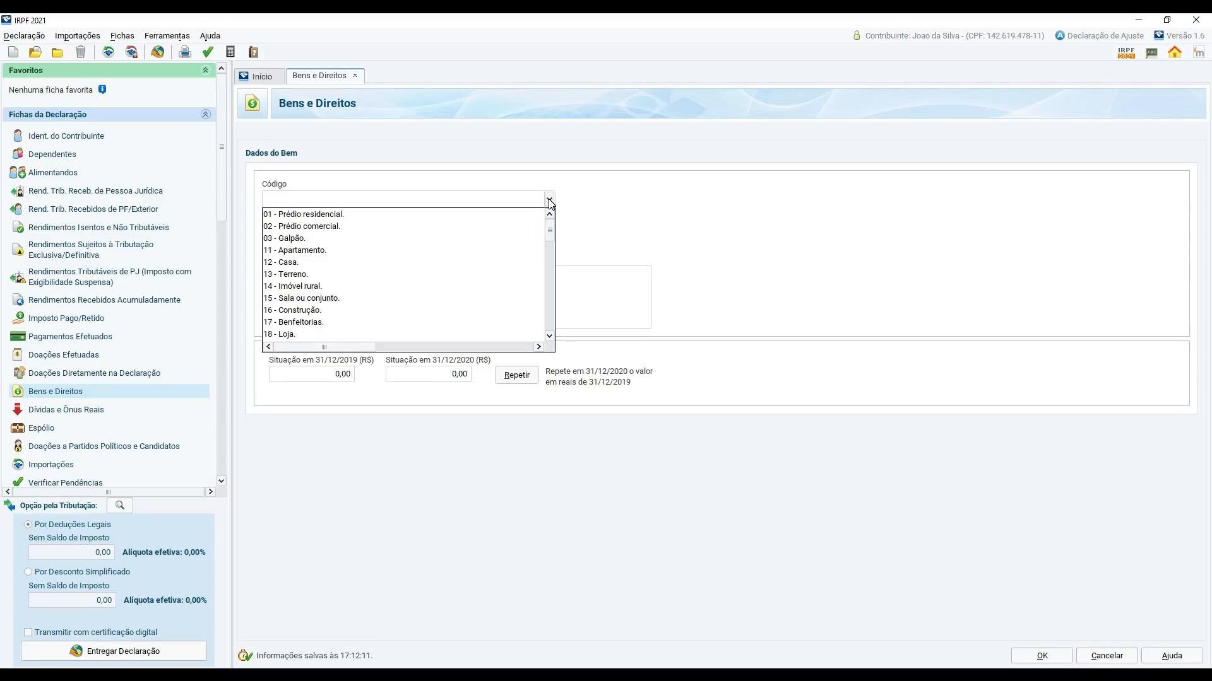
{"action": "scroll", "coordinate": [349, 269], "scroll_direction": "down", "scroll_amount": 3}
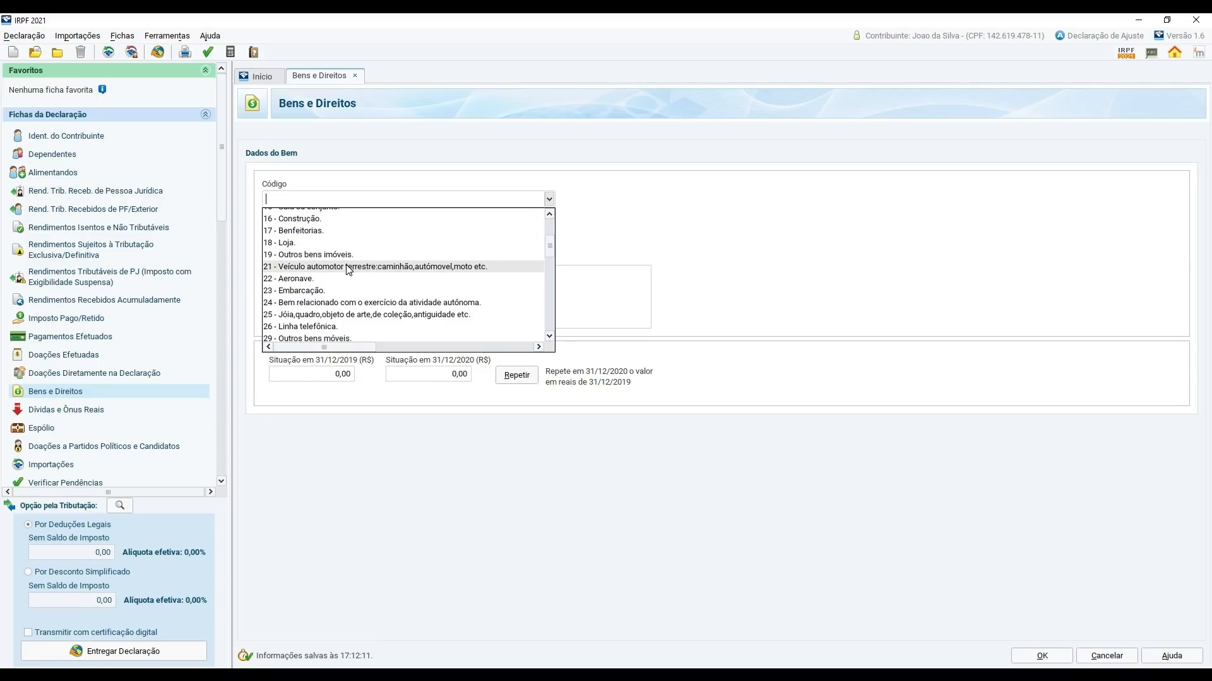
{"action": "left_click", "coordinate": [551, 243]}
{"action": "left_click_drag", "start_coordinate": [551, 243], "coordinate": [550, 261]}
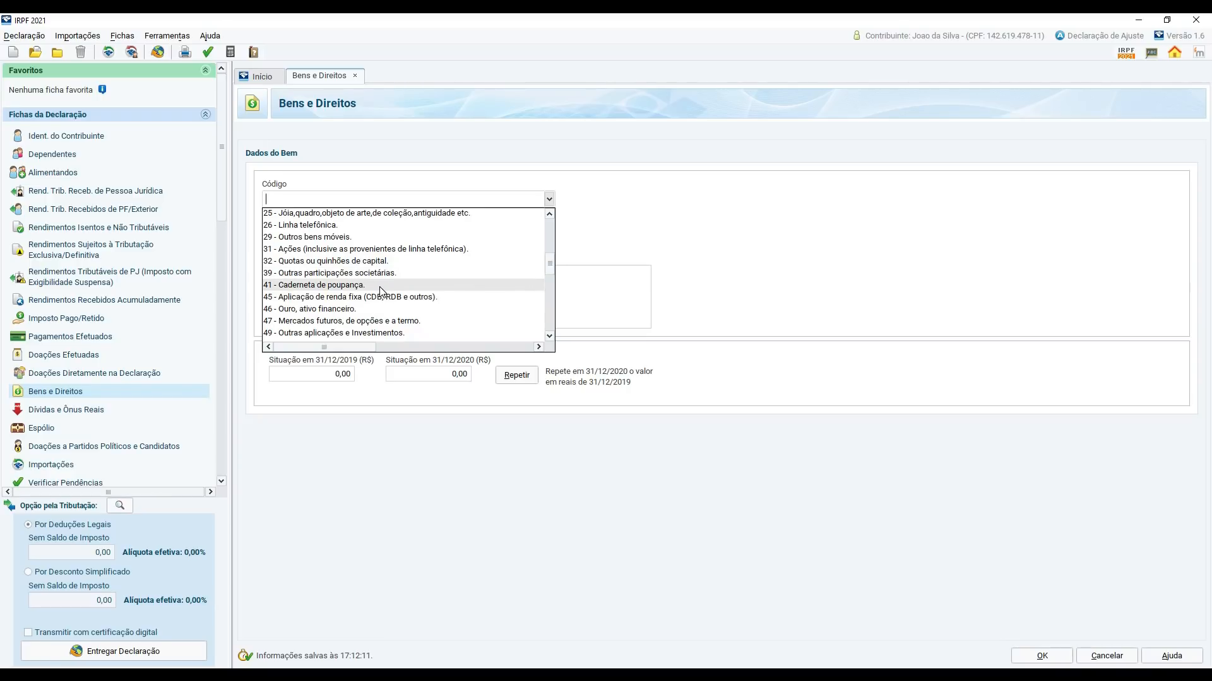
{"action": "left_click_drag", "start_coordinate": [547, 263], "coordinate": [546, 281]}
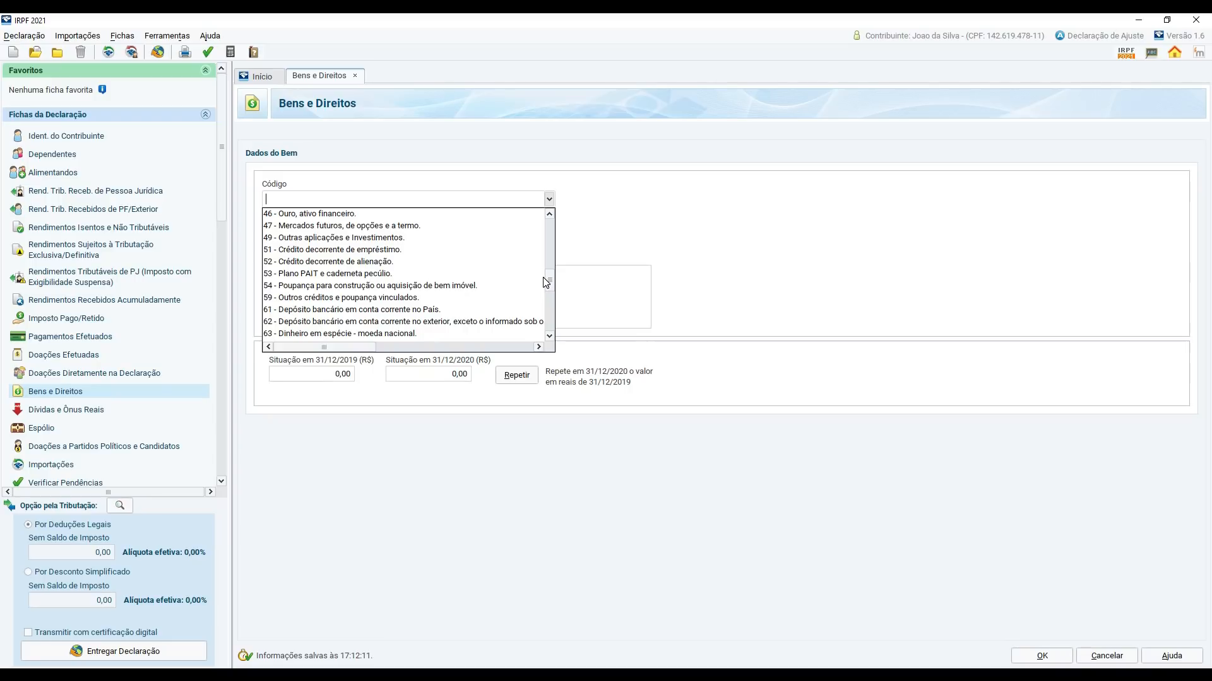
{"action": "left_click", "coordinate": [372, 311]}
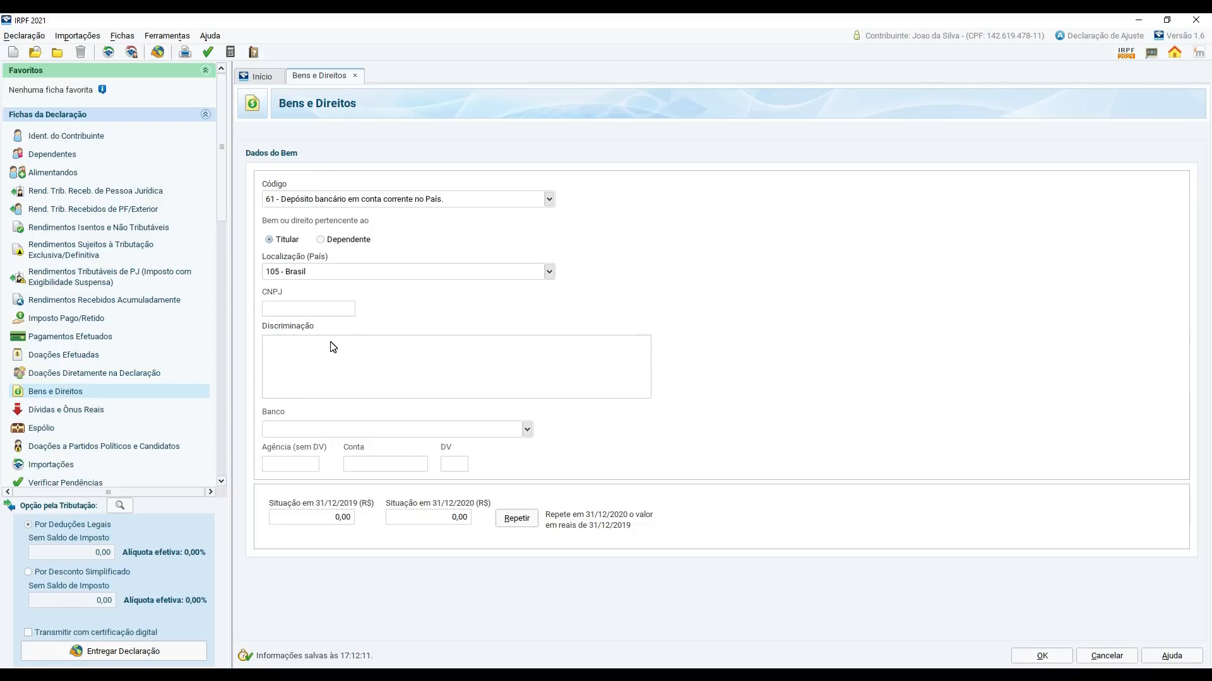
{"action": "left_click", "coordinate": [528, 430]}
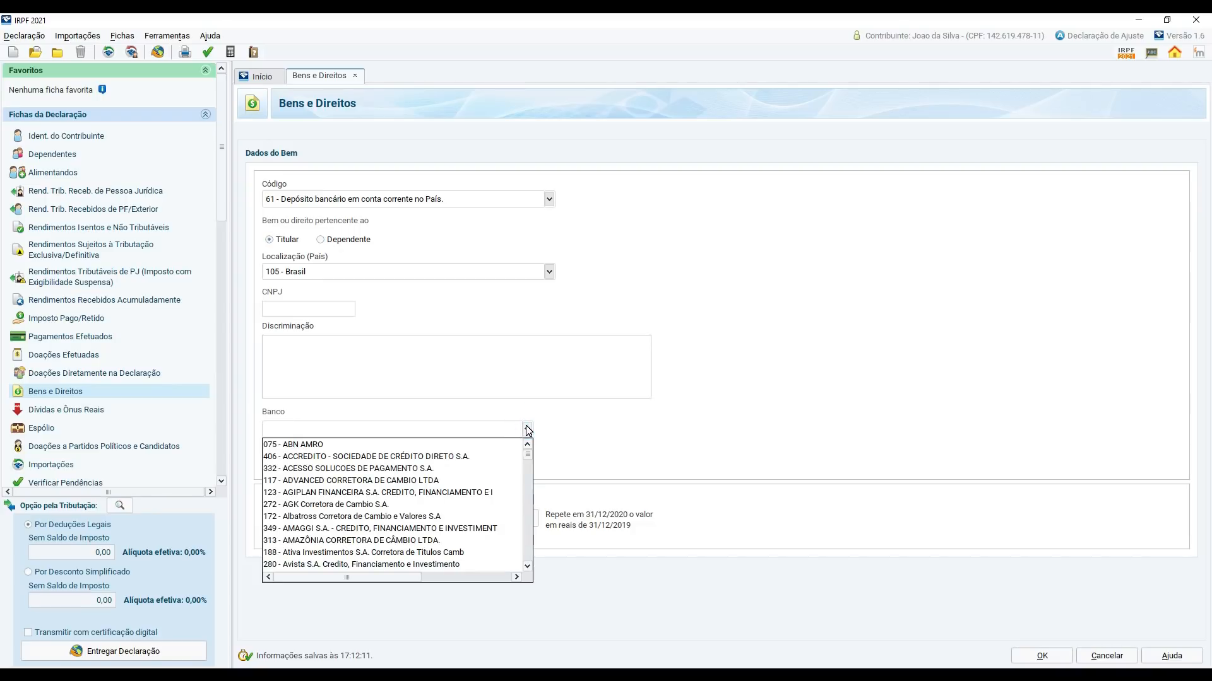
{"action": "left_click", "coordinate": [552, 424]}
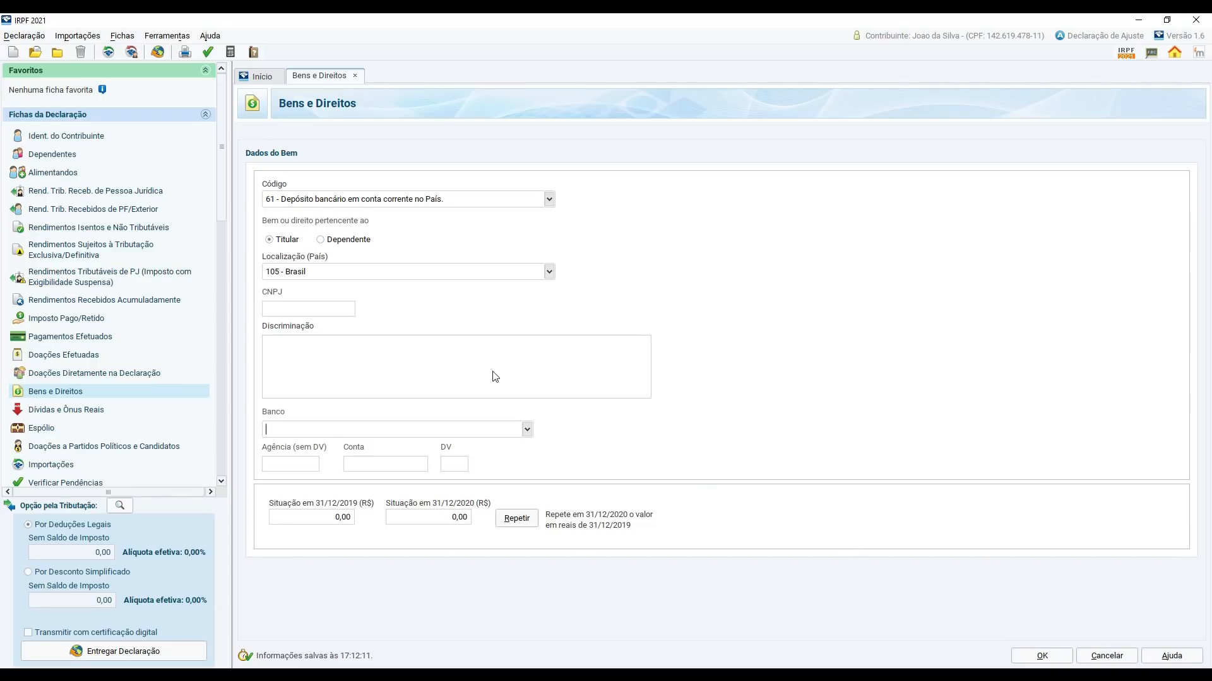
{"action": "left_click", "coordinate": [1042, 656]}
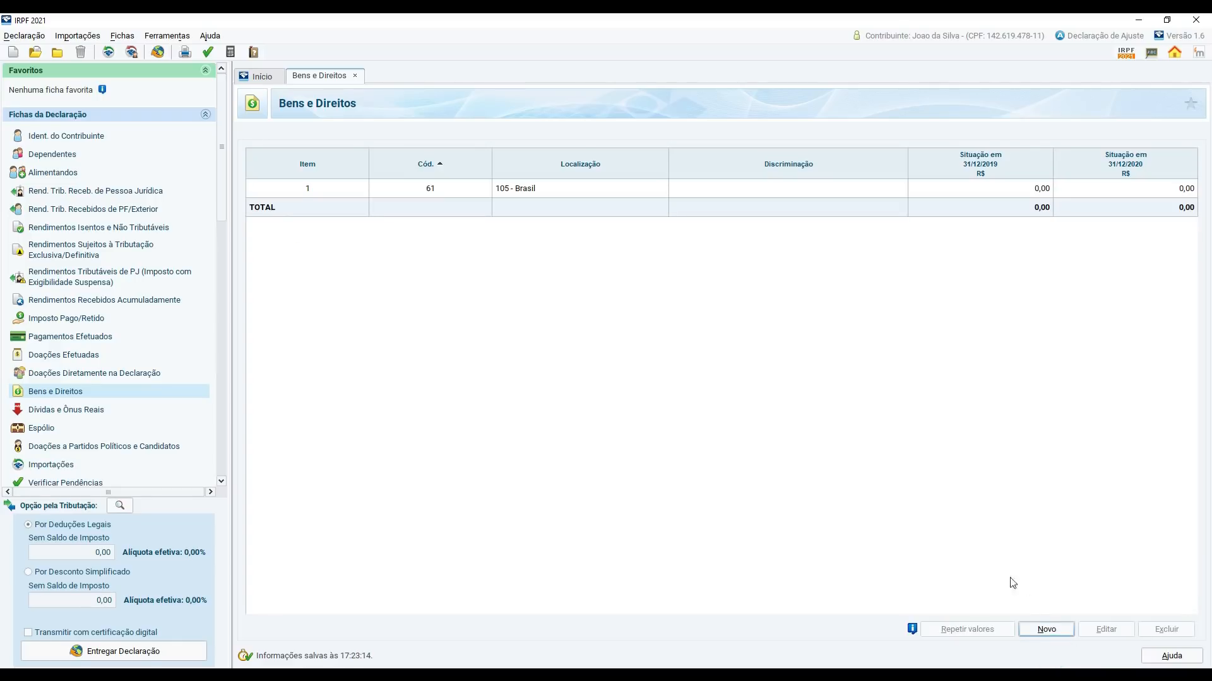
Step: Add a Bens e Direitos record with code 11 - Apartamento, marked Sim for registration in the Cartório de Registro de Imóveis, and save it
{"action": "left_click", "coordinate": [1047, 631]}
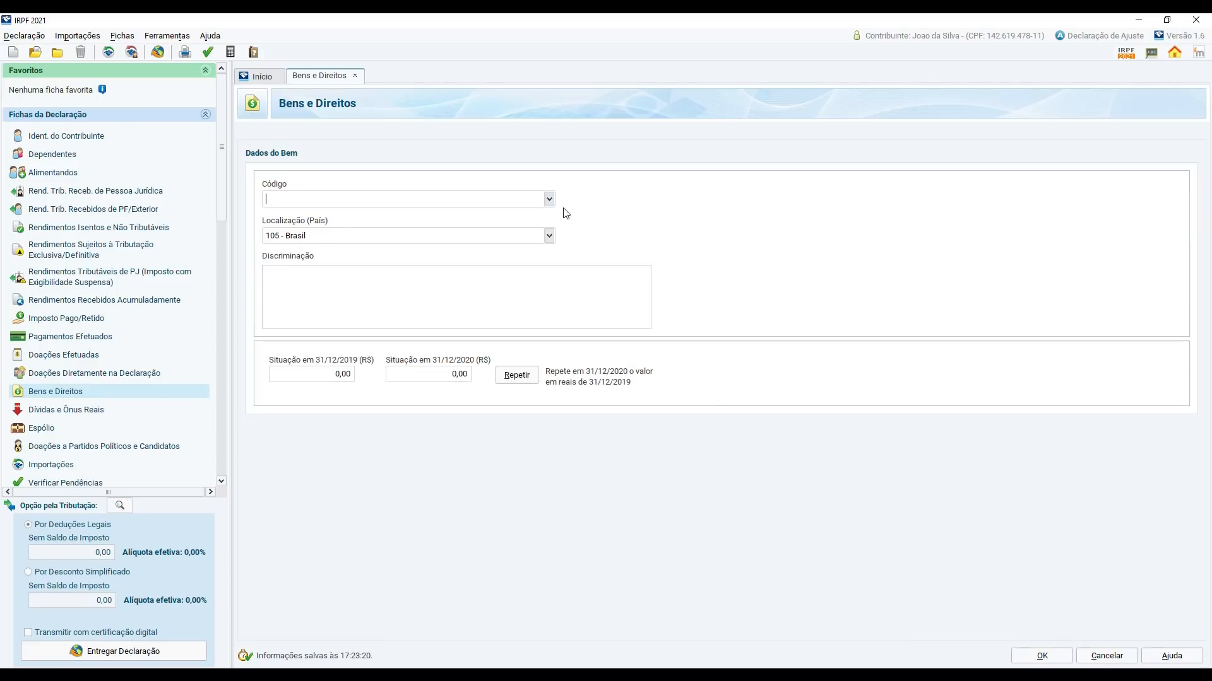
{"action": "left_click", "coordinate": [549, 199]}
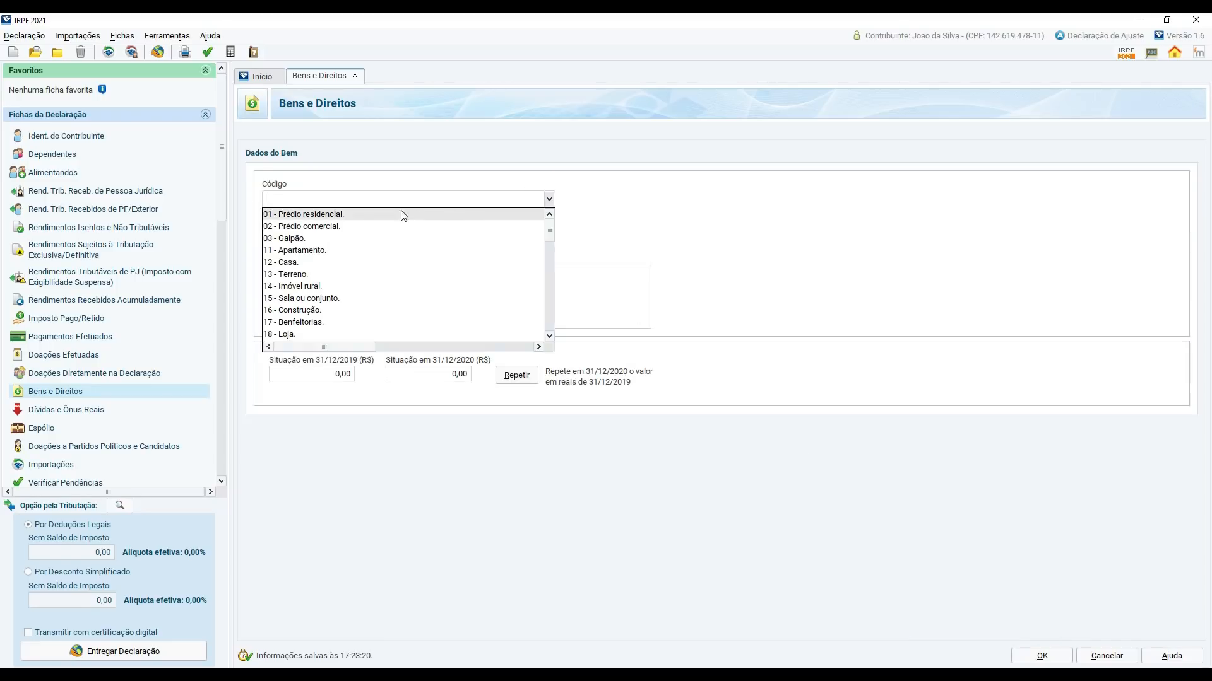
{"action": "left_click", "coordinate": [319, 251]}
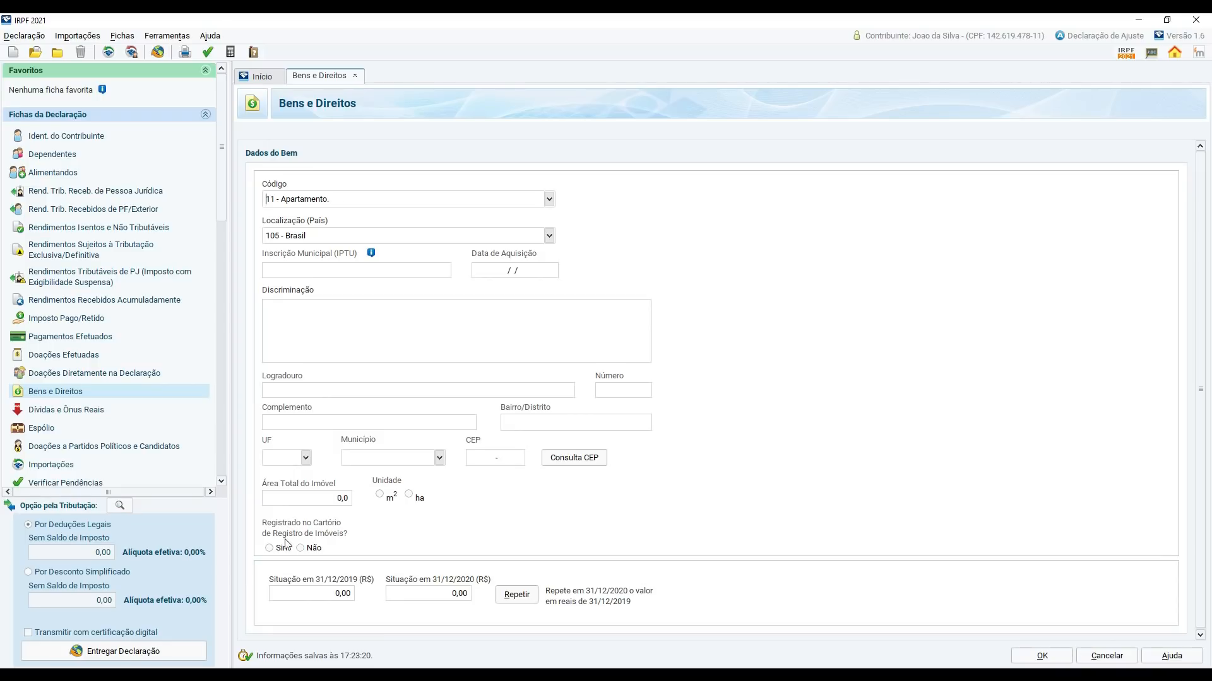
{"action": "left_click", "coordinate": [272, 552]}
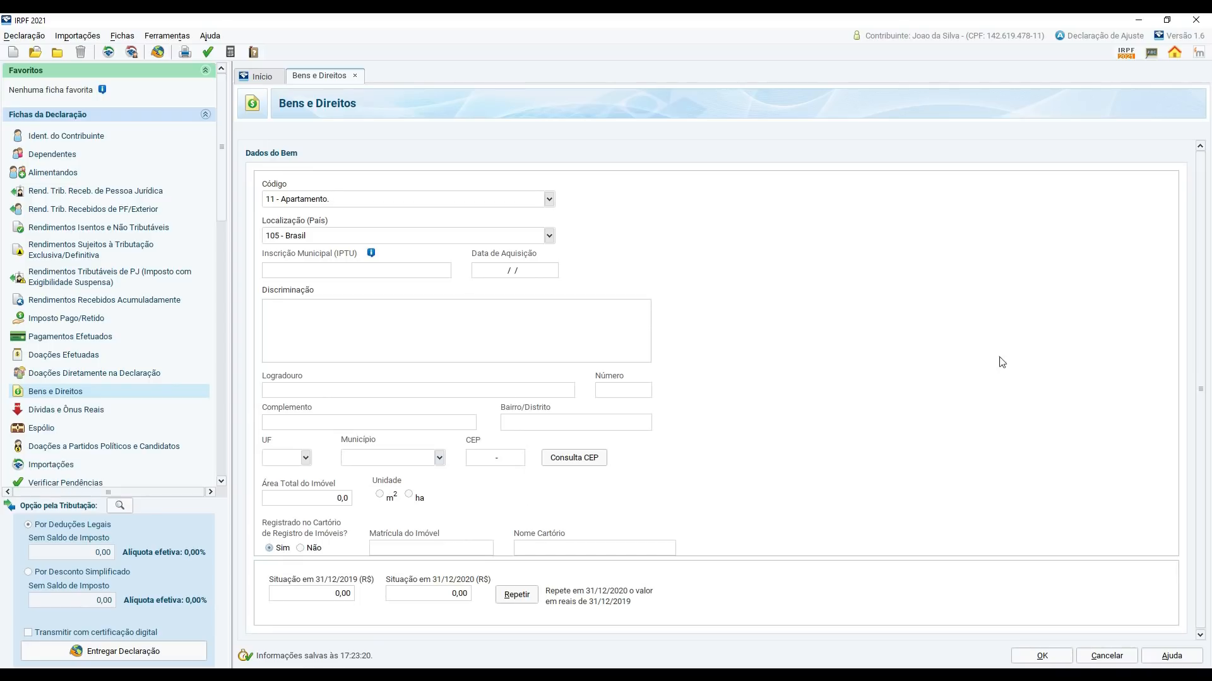
{"action": "left_click", "coordinate": [1046, 659]}
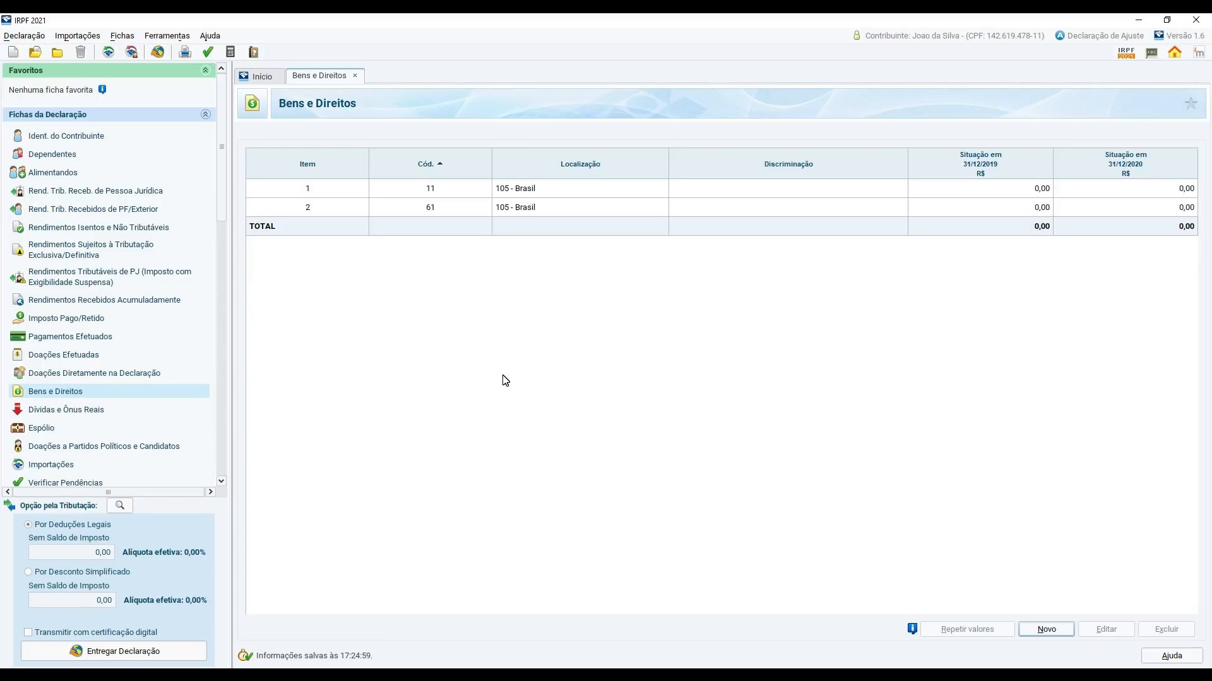
Step: Add and save a Dívidas e Ônus Reais record with code 12 - Sociedades de crédito, financiamento e investimento, leaving the amounts blank
{"action": "left_click", "coordinate": [67, 410]}
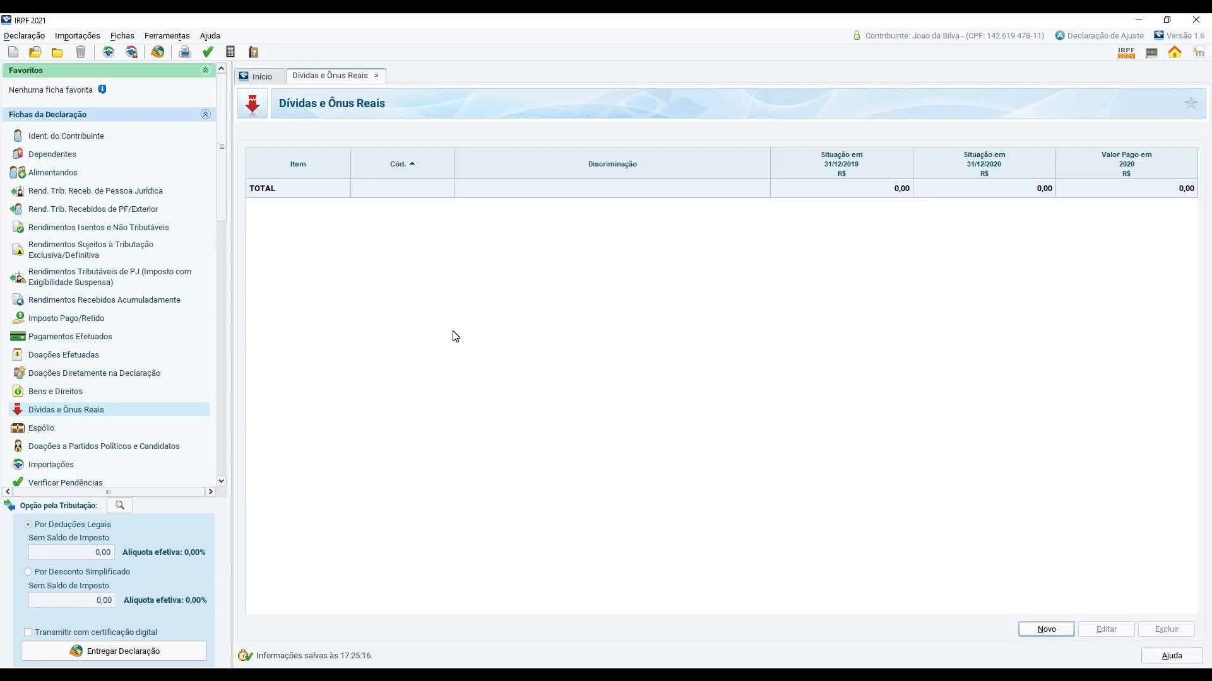
{"action": "left_click", "coordinate": [1045, 630]}
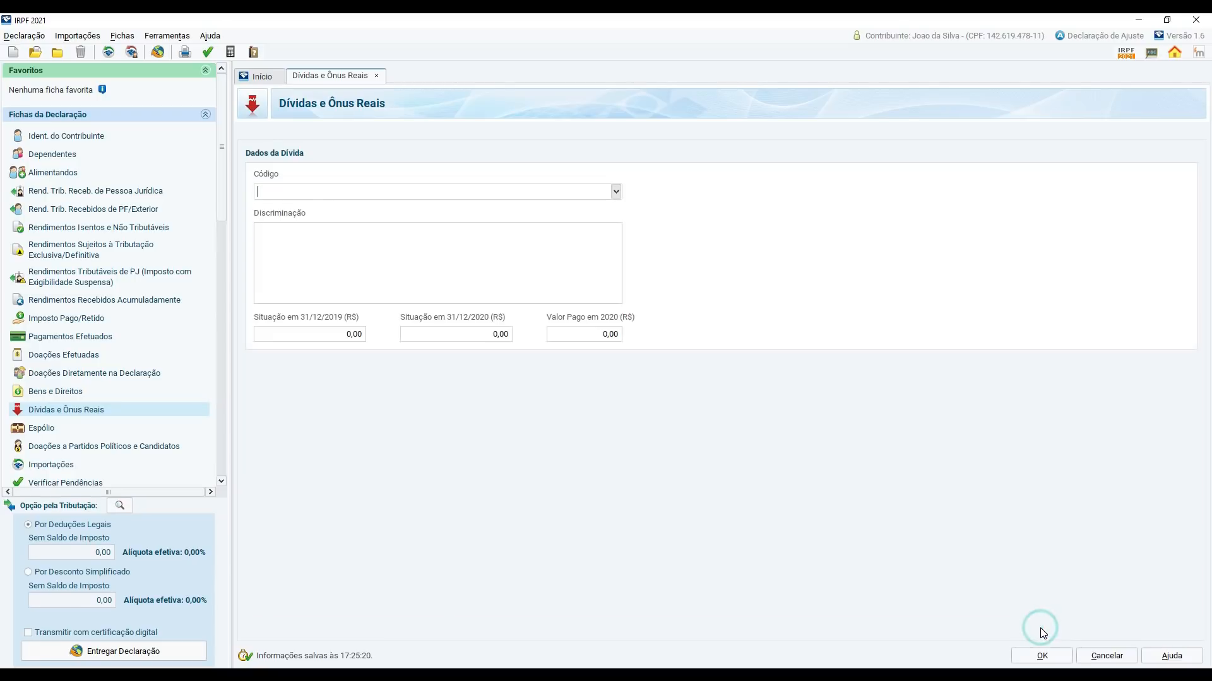
{"action": "left_click", "coordinate": [616, 192]}
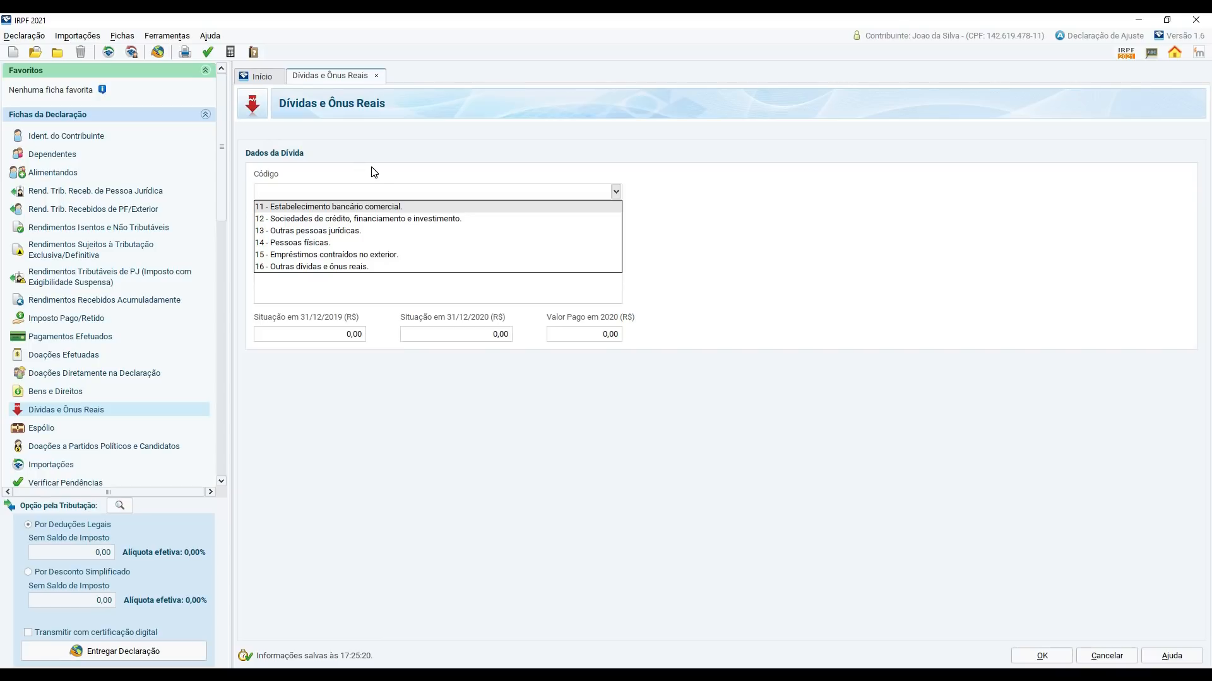
{"action": "left_click", "coordinate": [383, 208]}
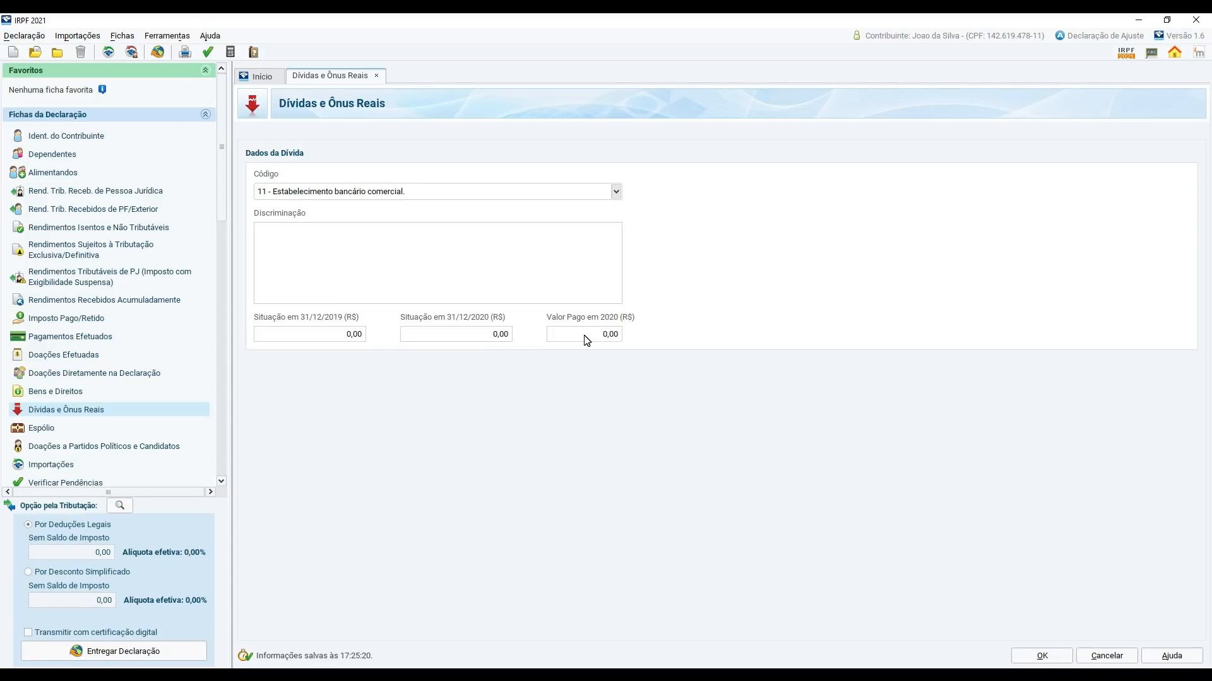
{"action": "left_click", "coordinate": [616, 193]}
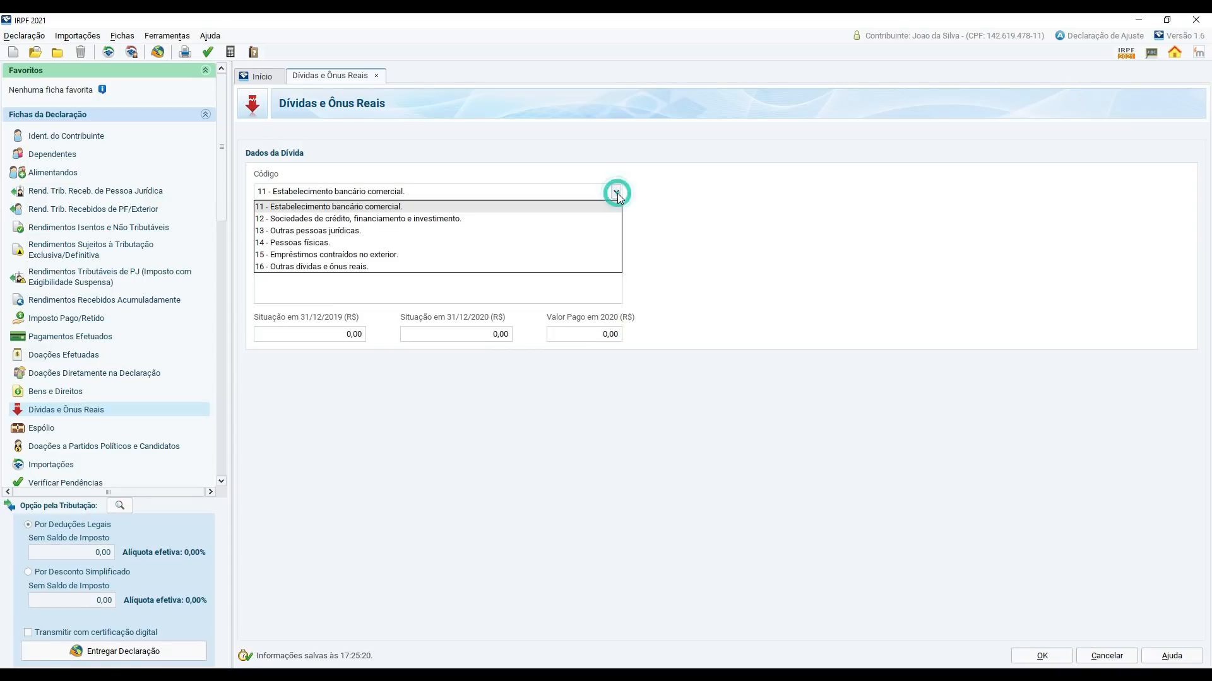
{"action": "left_click", "coordinate": [375, 219]}
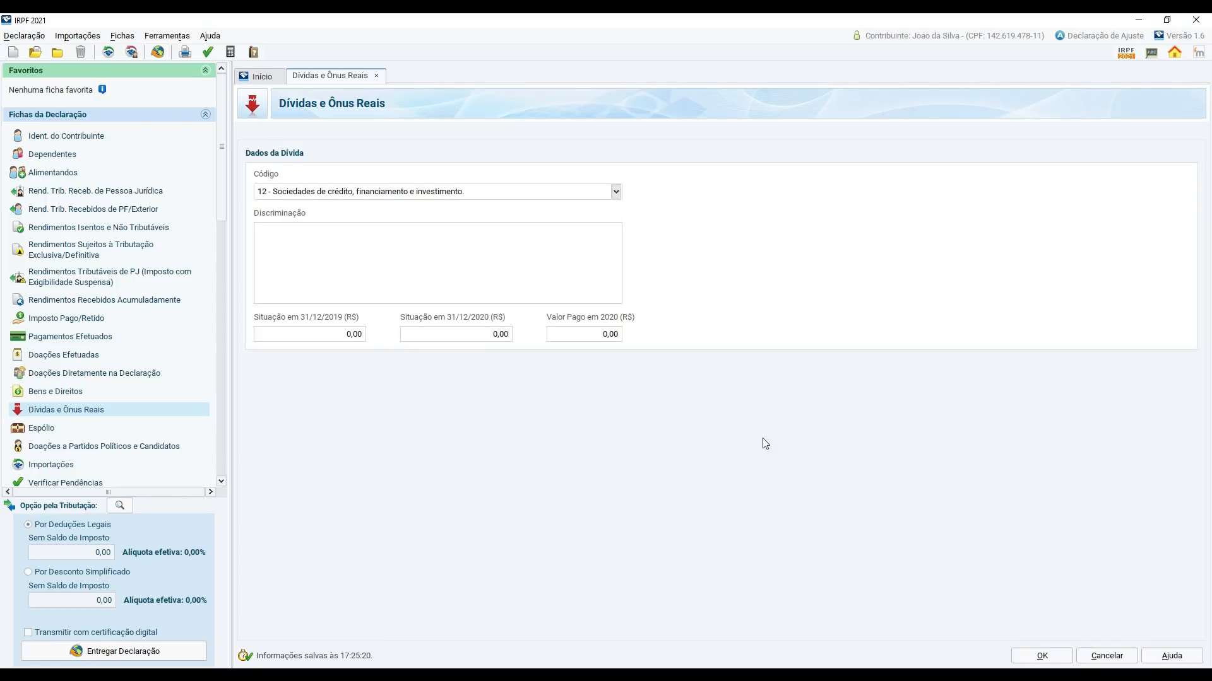
{"action": "left_click", "coordinate": [1043, 658]}
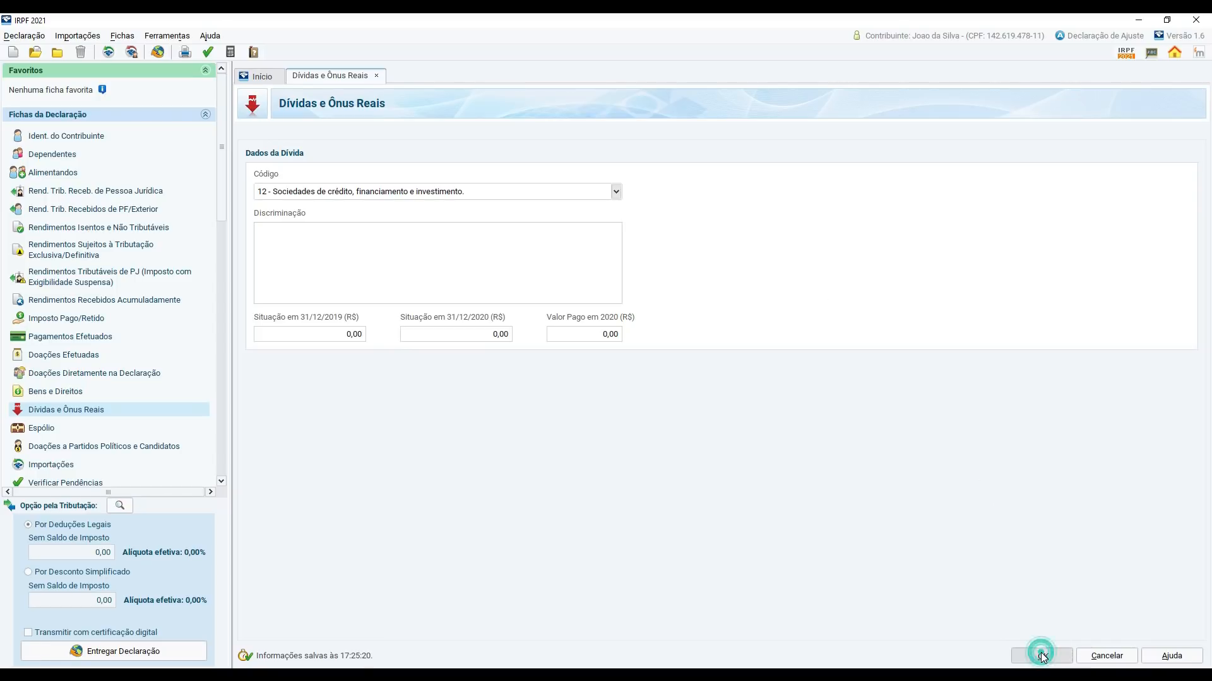
Step: Answer Sim to the Sobrepartilha question in the Espólio form
{"action": "left_click", "coordinate": [41, 430]}
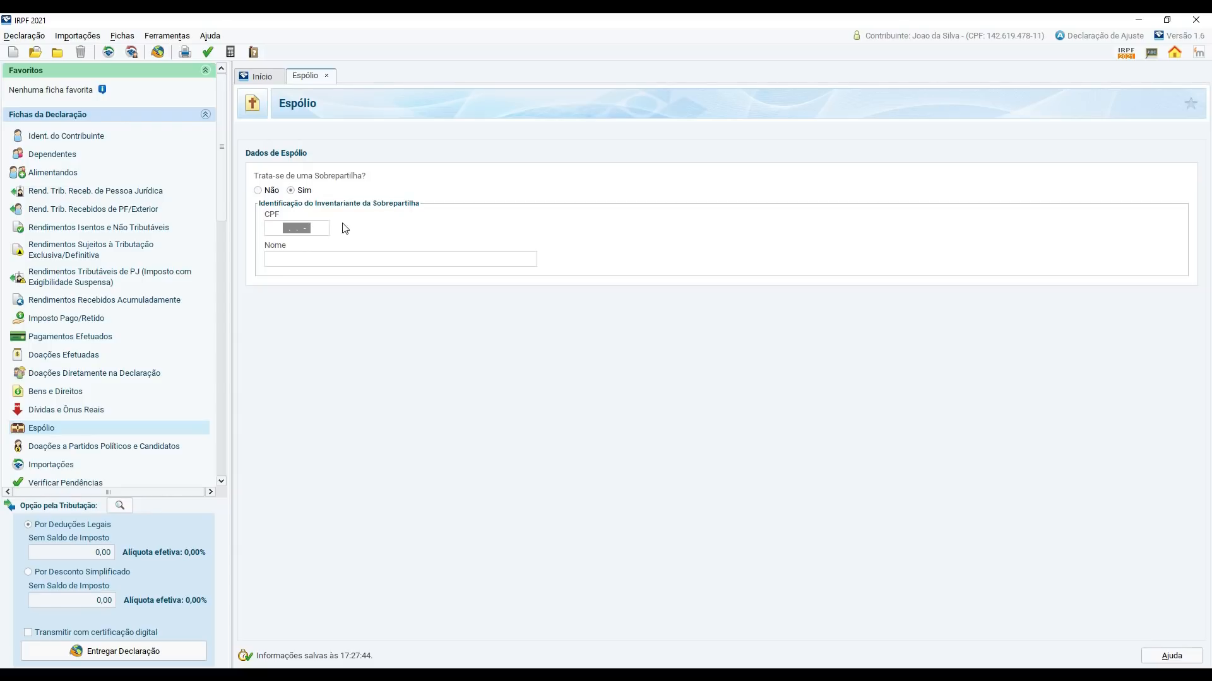
{"action": "left_click", "coordinate": [290, 189]}
Step: Start a blank donation record in the Doações a Partidos Políticos e Candidatos form
{"action": "left_click", "coordinate": [75, 452]}
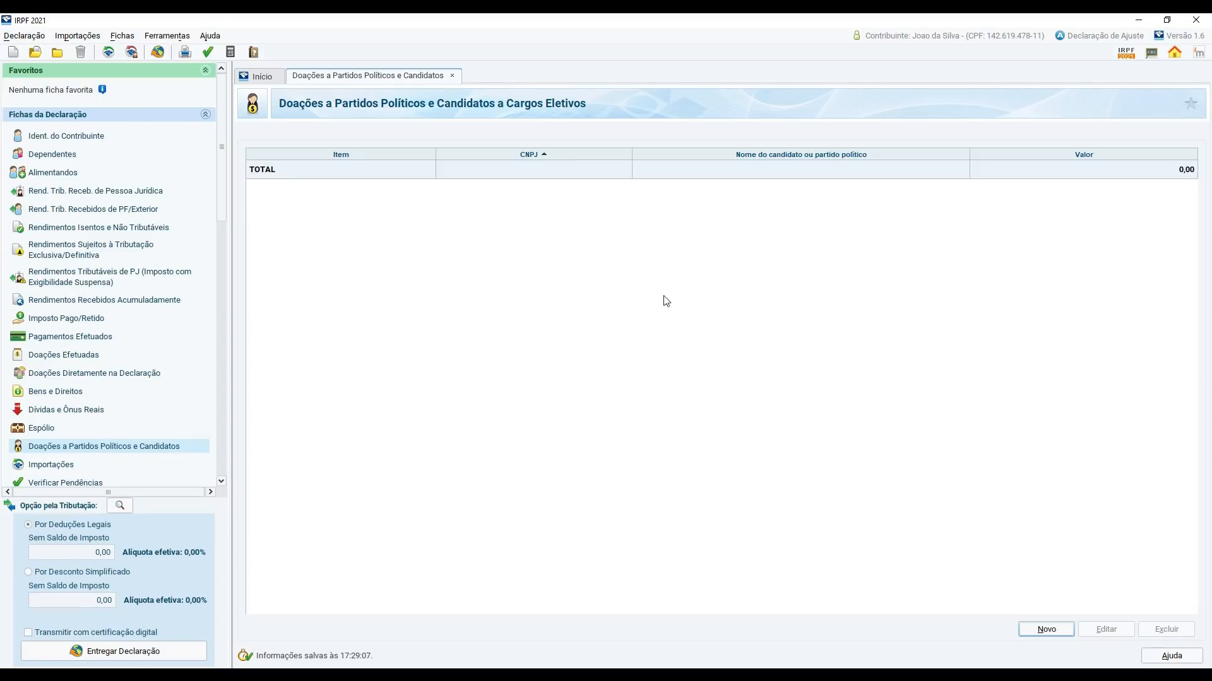
{"action": "left_click", "coordinate": [1051, 630]}
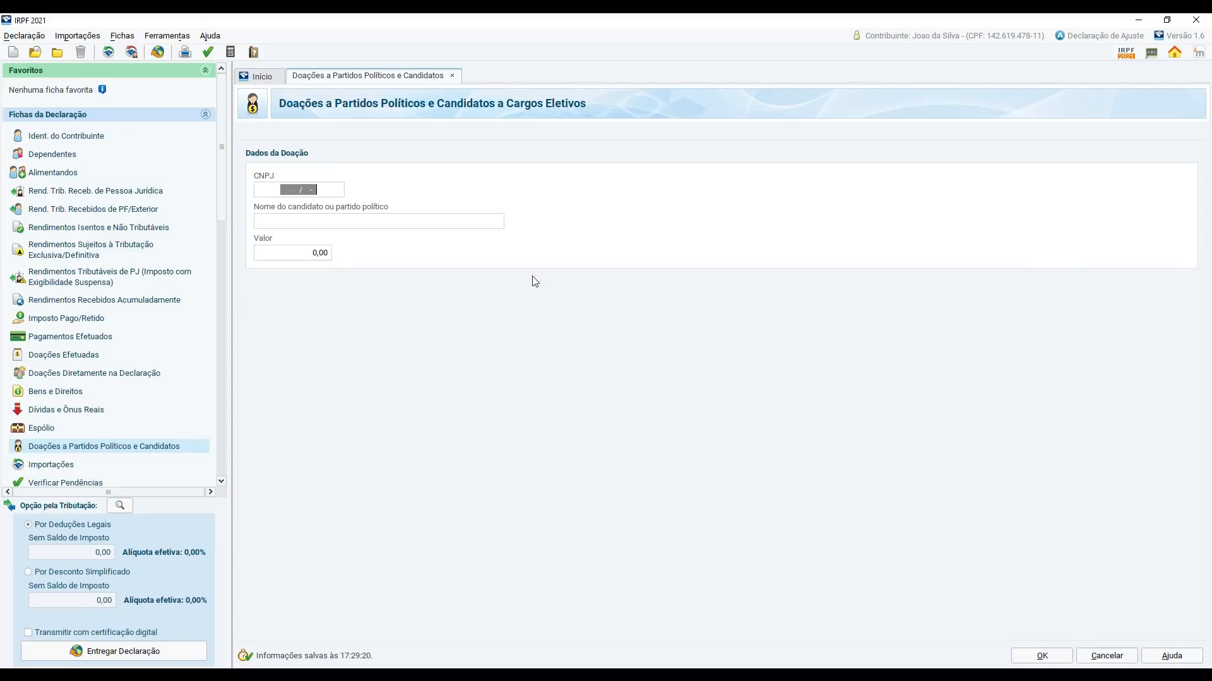
{"action": "left_click", "coordinate": [388, 183]}
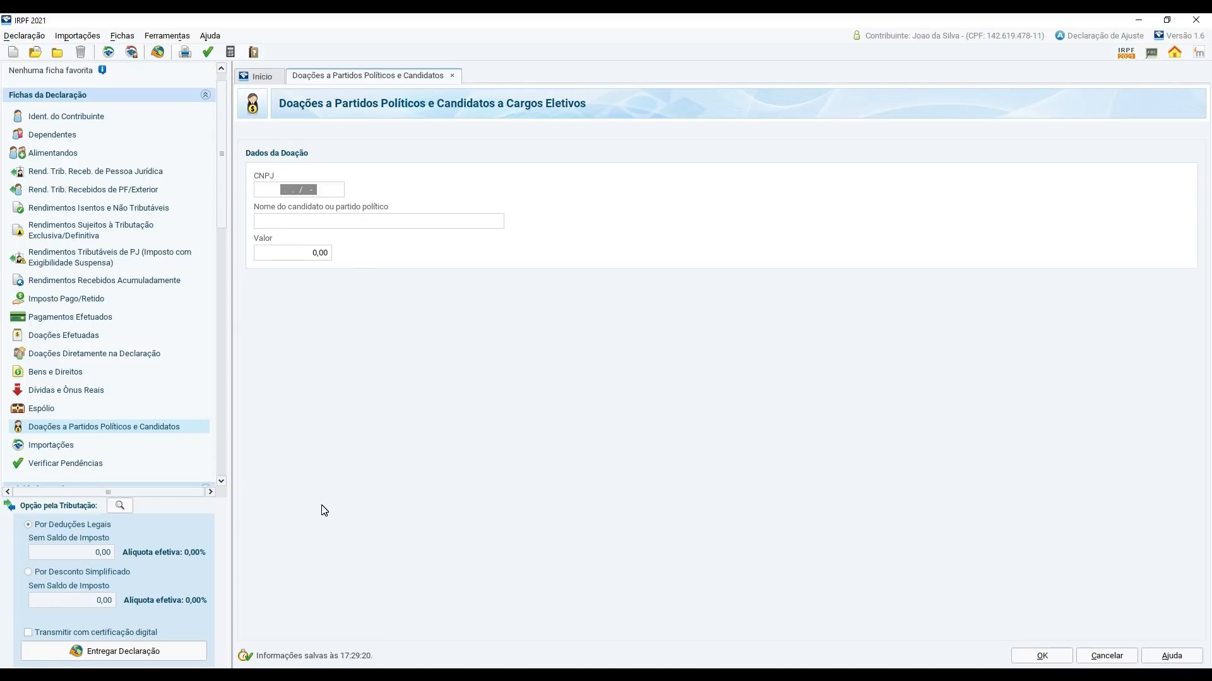
Step: Check the declaration for pending issues and open the missing Logradouro entry under Identificação do Contribuinte
{"action": "left_click", "coordinate": [66, 464]}
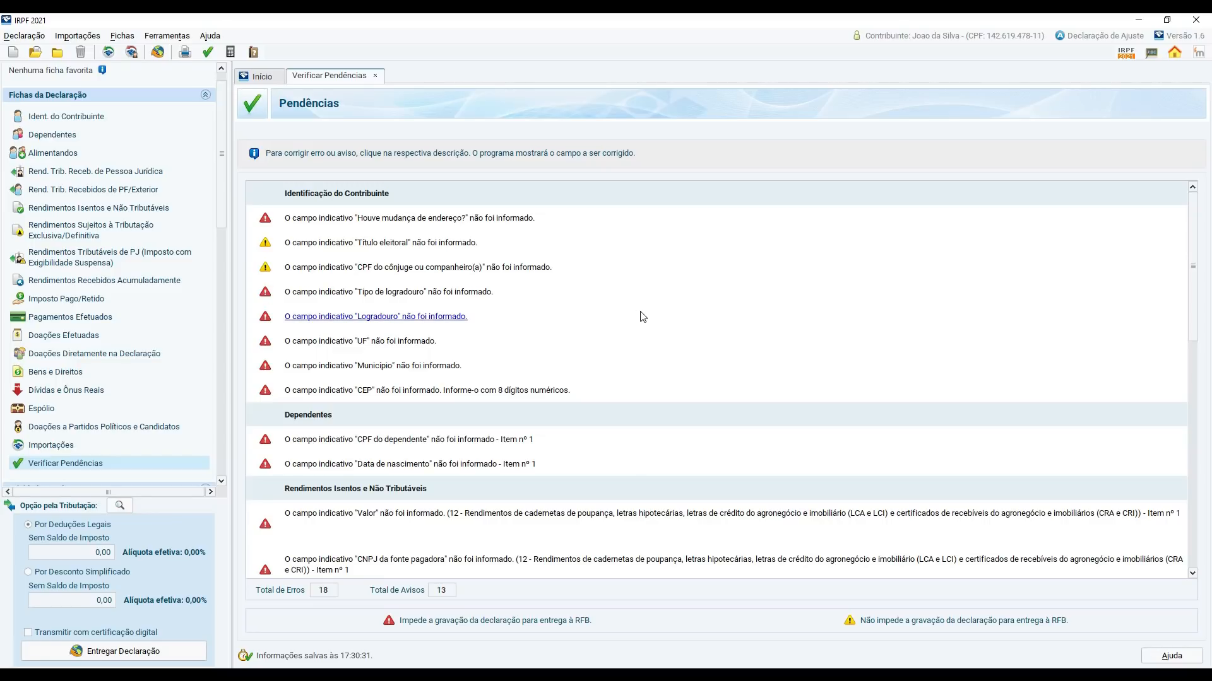
{"action": "left_click", "coordinate": [376, 317]}
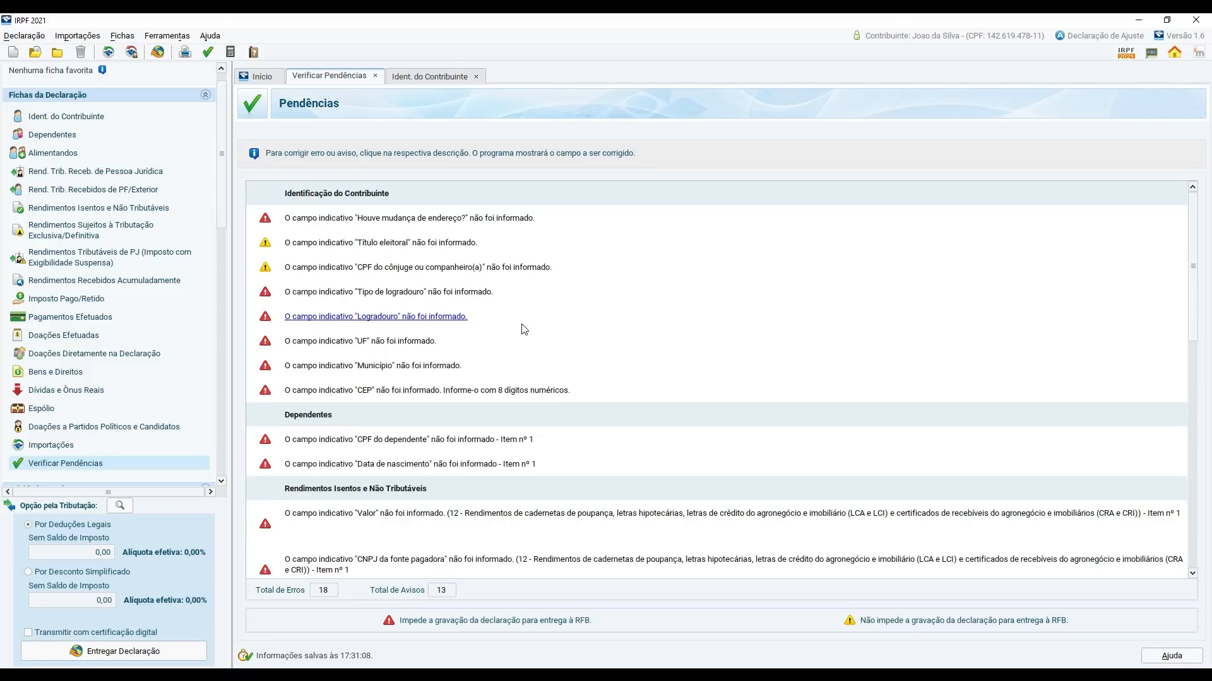
{"action": "left_click", "coordinate": [383, 321]}
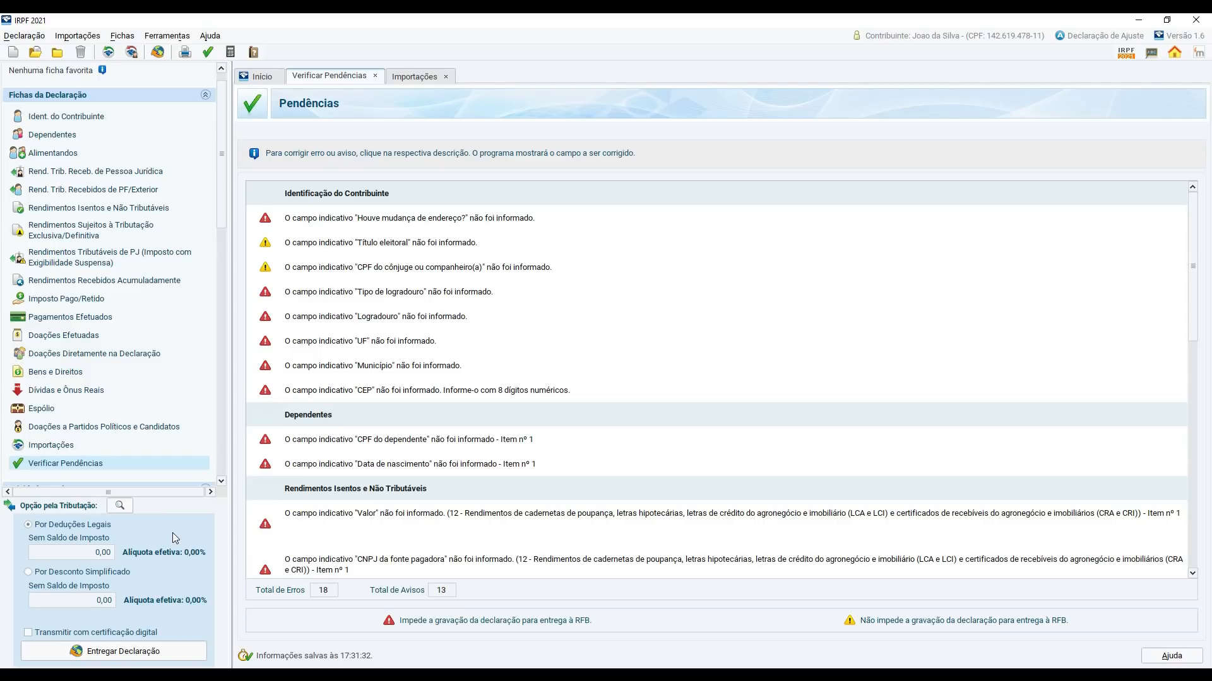
{"action": "scroll", "coordinate": [148, 525], "scroll_direction": "up", "scroll_amount": 1}
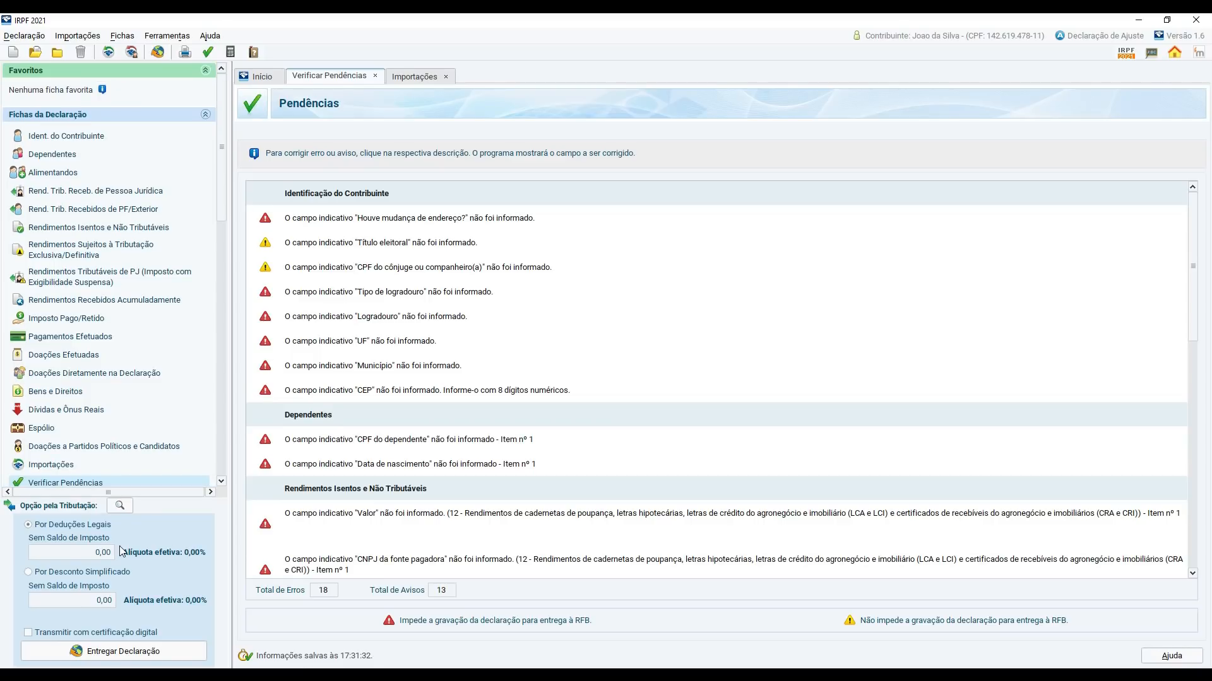